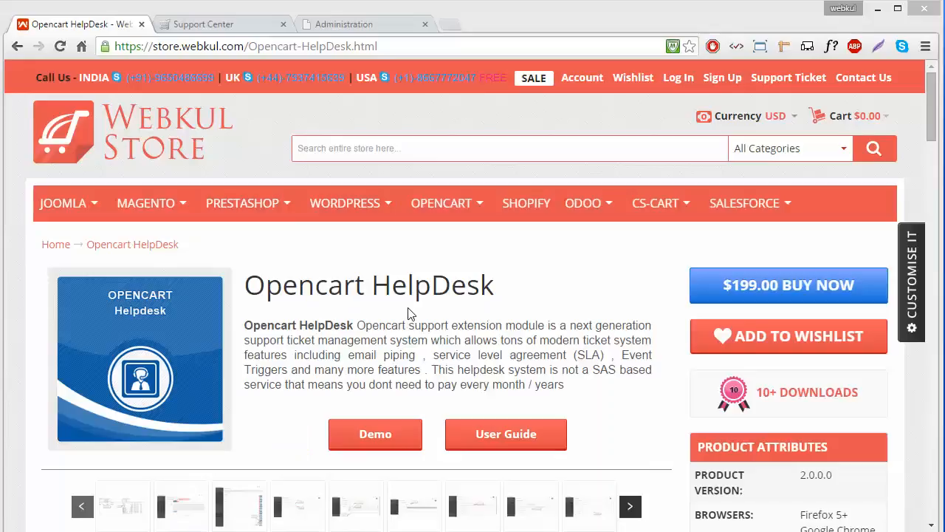
Open the HelpDesk module's settings for editing from the list of extension modules in the store's administration site
{"action": "left_click", "coordinate": [212, 24]}
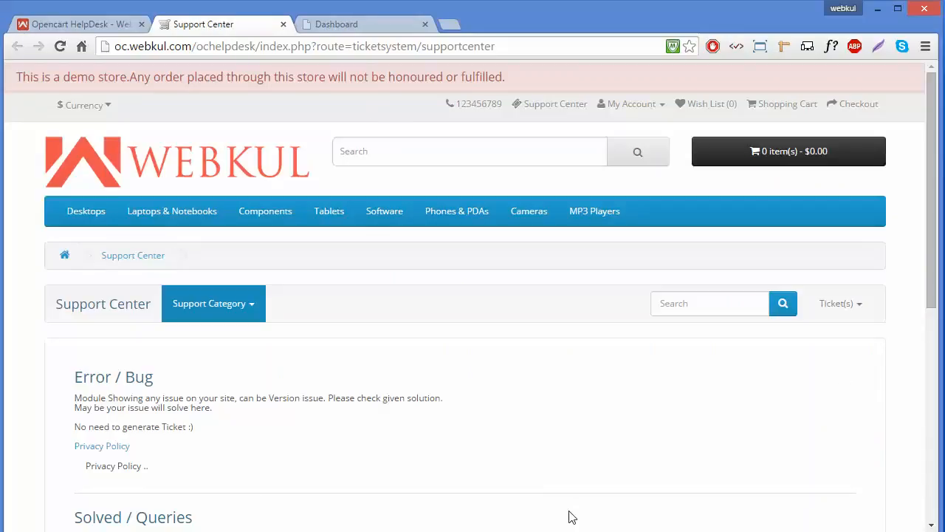
{"action": "left_click", "coordinate": [353, 24]}
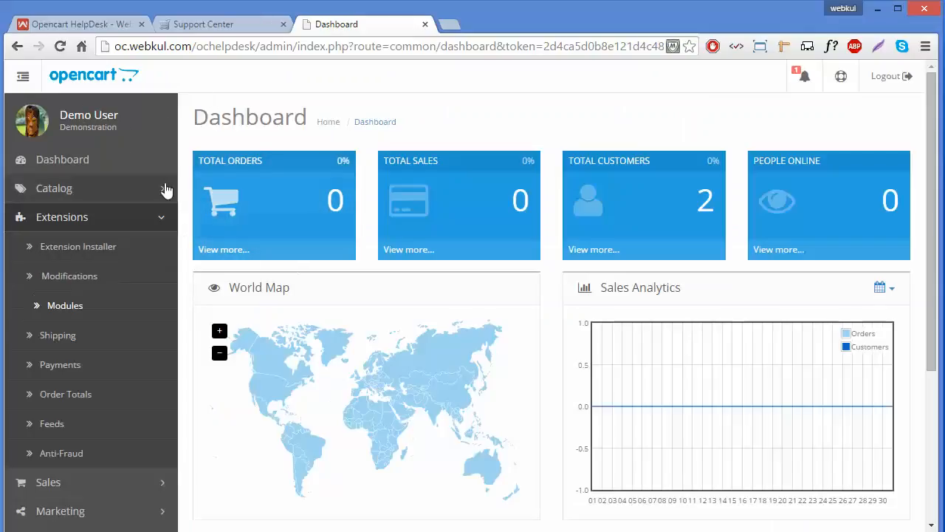
{"action": "left_click", "coordinate": [160, 232]}
{"action": "left_click", "coordinate": [160, 233]}
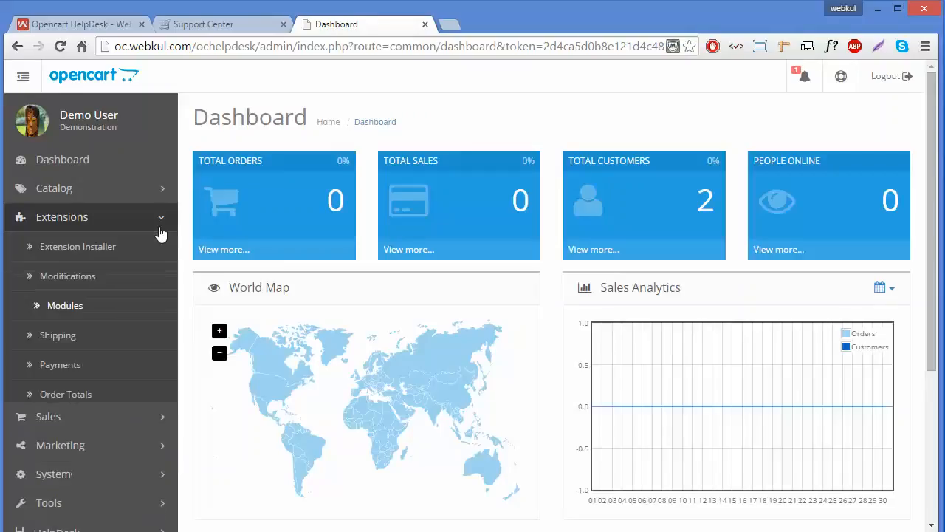
{"action": "left_click", "coordinate": [108, 310]}
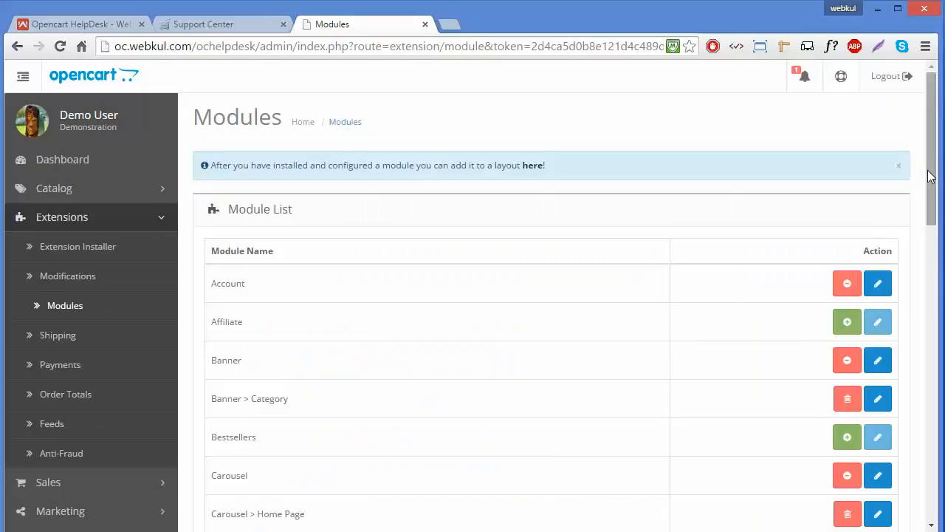
{"action": "left_click_drag", "start_coordinate": [930, 175], "coordinate": [940, 368]}
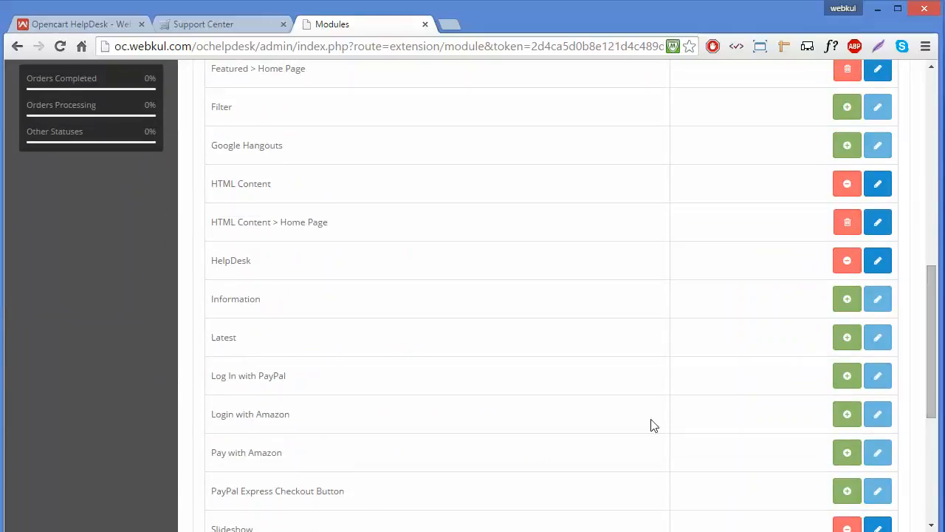
{"action": "left_click", "coordinate": [882, 263]}
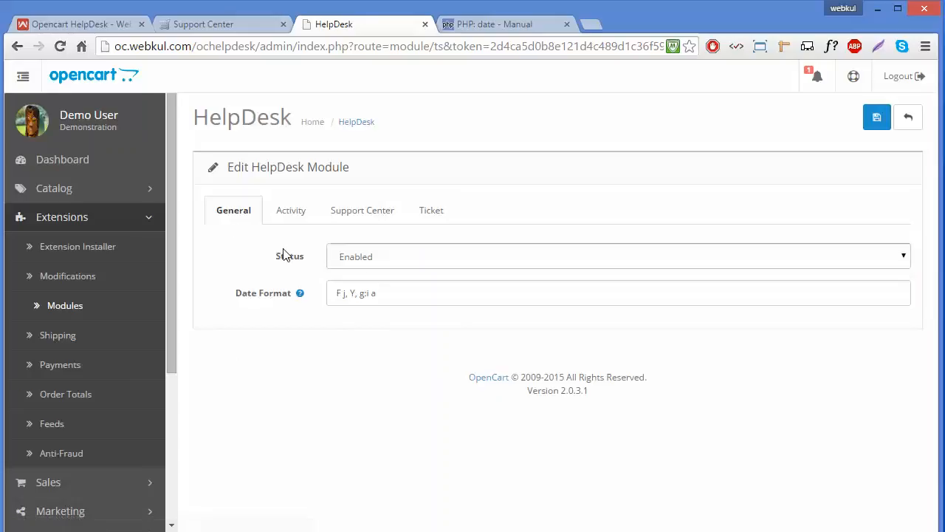
Set the HelpDesk module's status to Enabled and view the help for its date format
{"action": "left_click", "coordinate": [477, 260]}
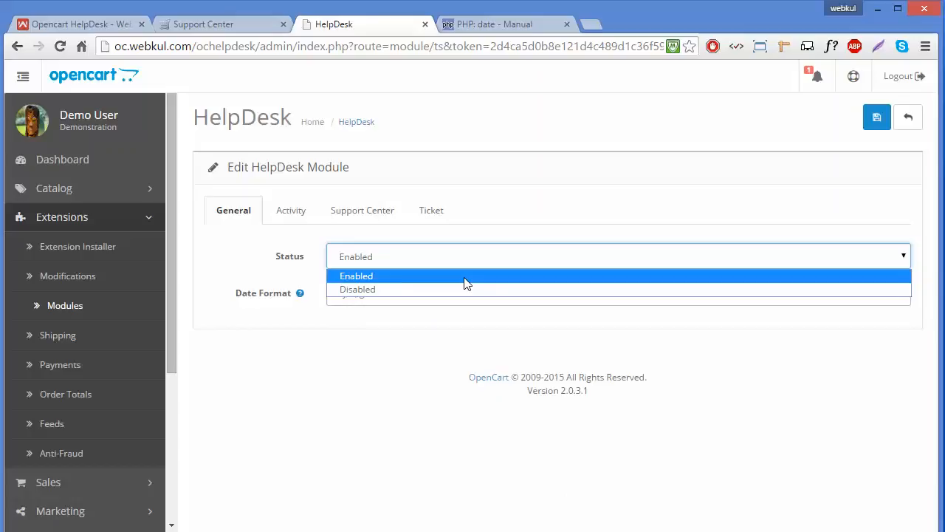
{"action": "left_click", "coordinate": [465, 277]}
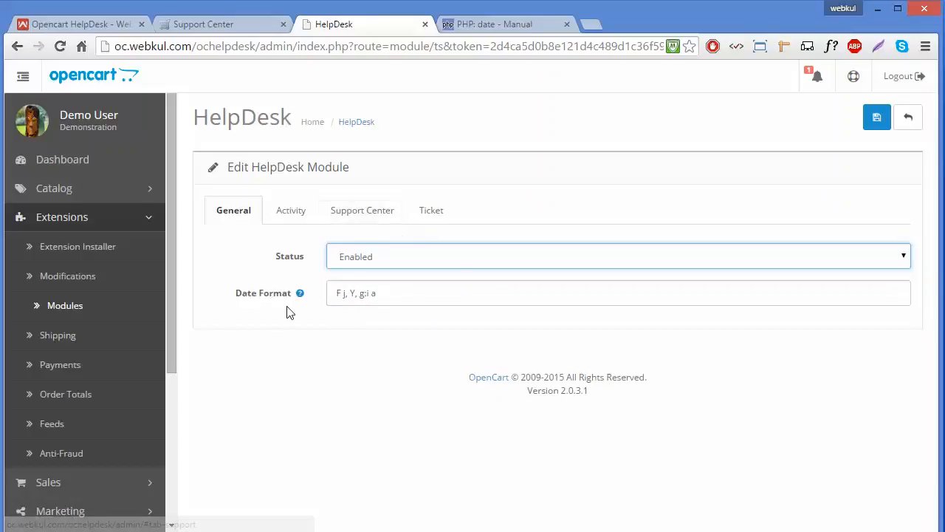
{"action": "mouse_move", "coordinate": [299, 293]}
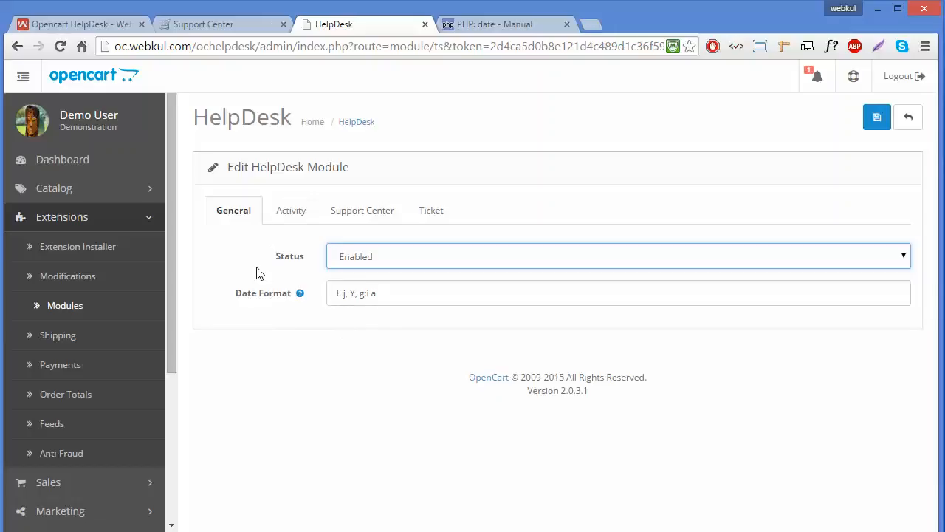
Set the dashboard activity limit to 8 in the module's Activity settings
{"action": "left_click", "coordinate": [291, 211]}
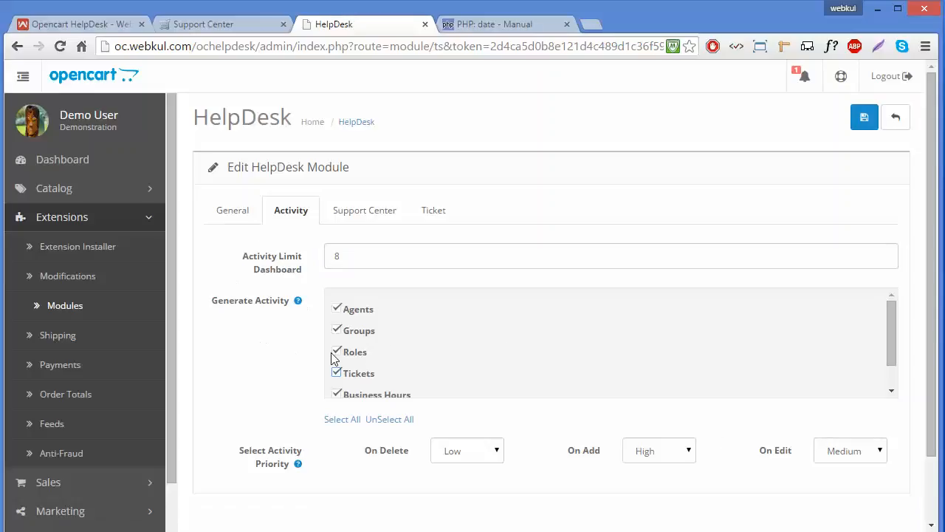
{"action": "left_click", "coordinate": [340, 253]}
{"action": "key", "text": "BackSpace"}
{"action": "type", "text": "10"}
{"action": "key", "text": "BackSpace"}
{"action": "key", "text": "BackSpace"}
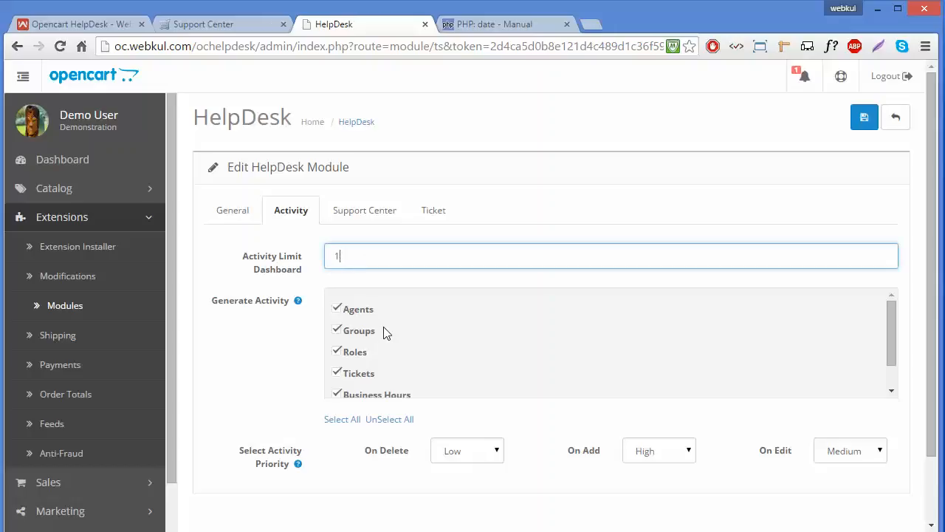
{"action": "type", "text": "8"}
Turn activity generation for Roles and Tickets off and back on
{"action": "mouse_move", "coordinate": [887, 332]}
{"action": "left_mouse_down"}
{"action": "mouse_move", "coordinate": [894, 364]}
{"action": "mouse_move", "coordinate": [892, 315]}
{"action": "left_mouse_up"}
{"action": "left_click", "coordinate": [338, 352]}
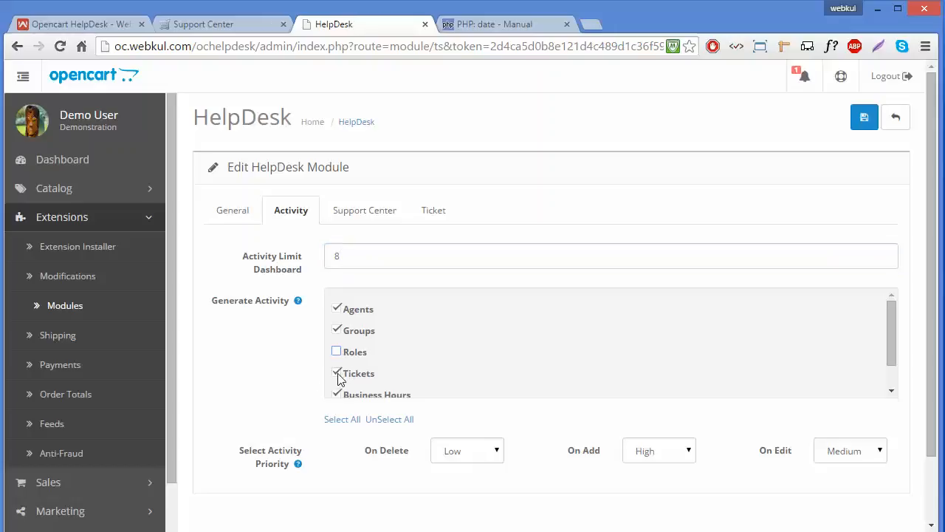
{"action": "left_click", "coordinate": [337, 374]}
{"action": "left_click", "coordinate": [337, 375]}
{"action": "left_click", "coordinate": [338, 352]}
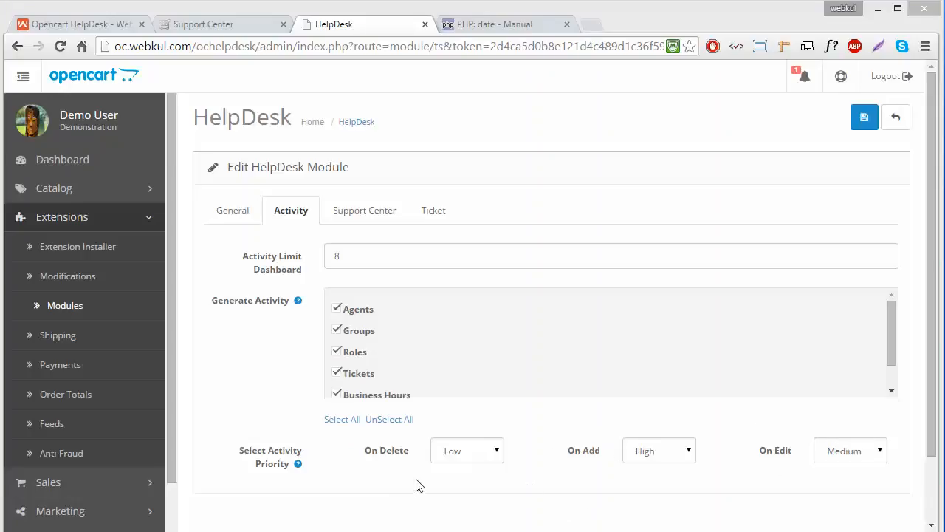
Set the activity priority to Medium for On Delete and High for On Add
{"action": "left_click", "coordinate": [496, 454]}
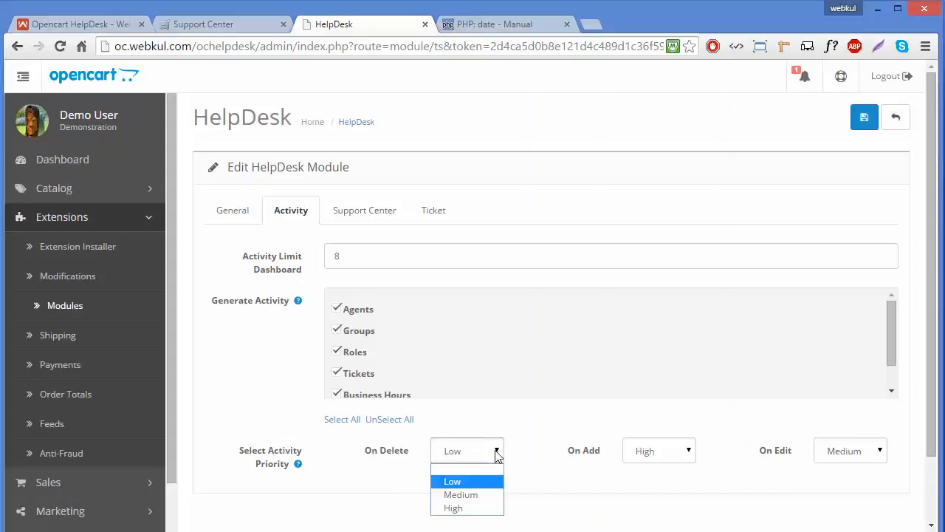
{"action": "left_click", "coordinate": [474, 500]}
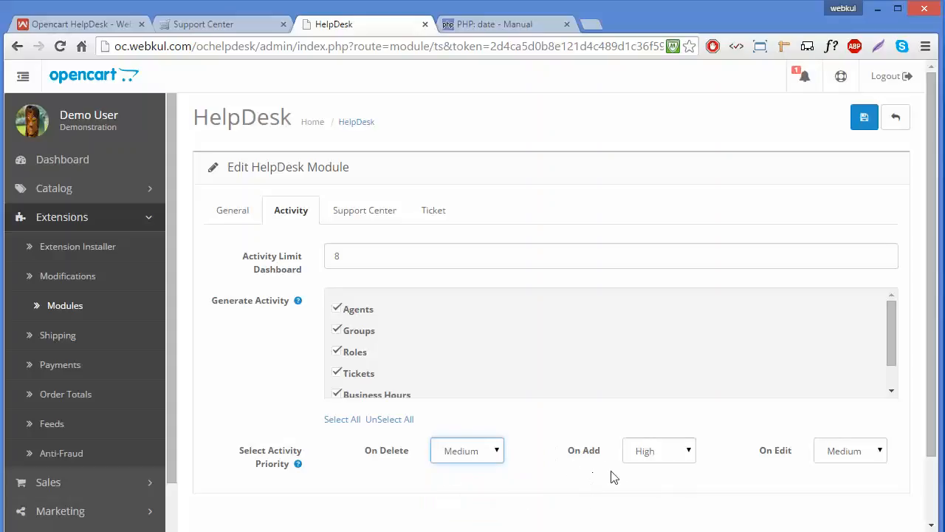
{"action": "left_click", "coordinate": [691, 452]}
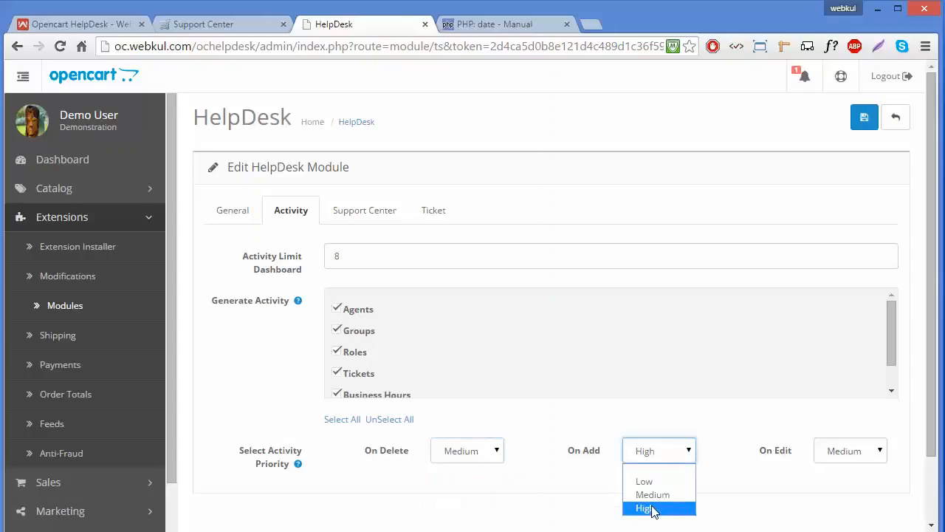
{"action": "left_click", "coordinate": [652, 508]}
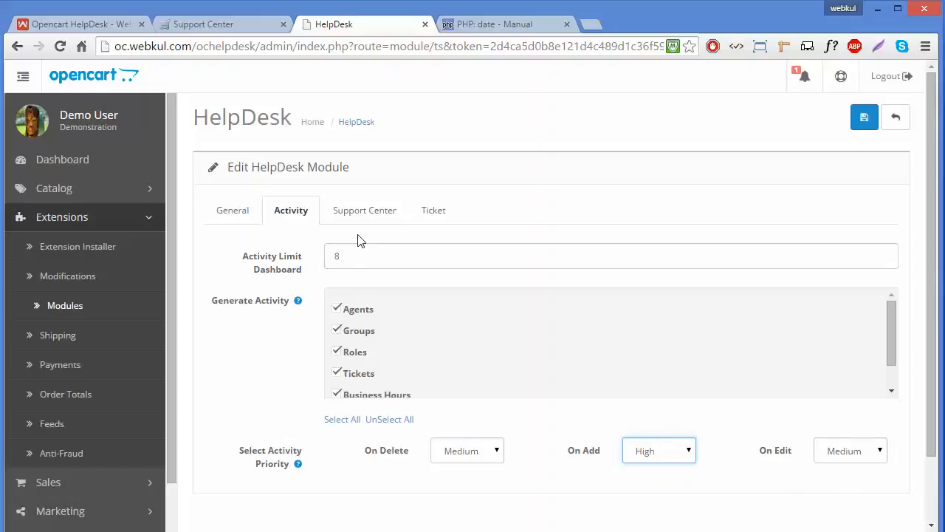
Select Support Center, Generate Tickets, Ticket(s) and Login together as the header entries shown in the Support Center settings
{"action": "left_click", "coordinate": [366, 214]}
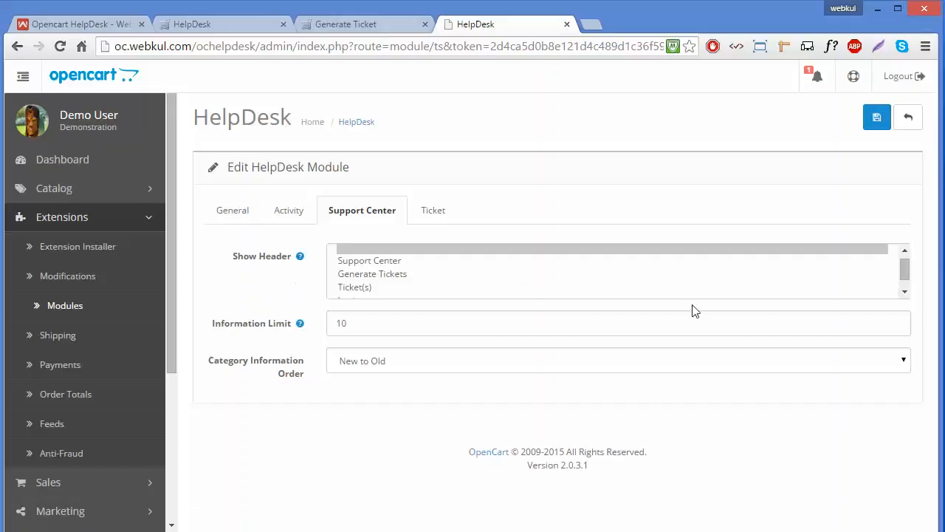
{"action": "mouse_move", "coordinate": [904, 261]}
{"action": "left_mouse_down"}
{"action": "mouse_move", "coordinate": [904, 279]}
{"action": "mouse_move", "coordinate": [903, 262]}
{"action": "left_mouse_up"}
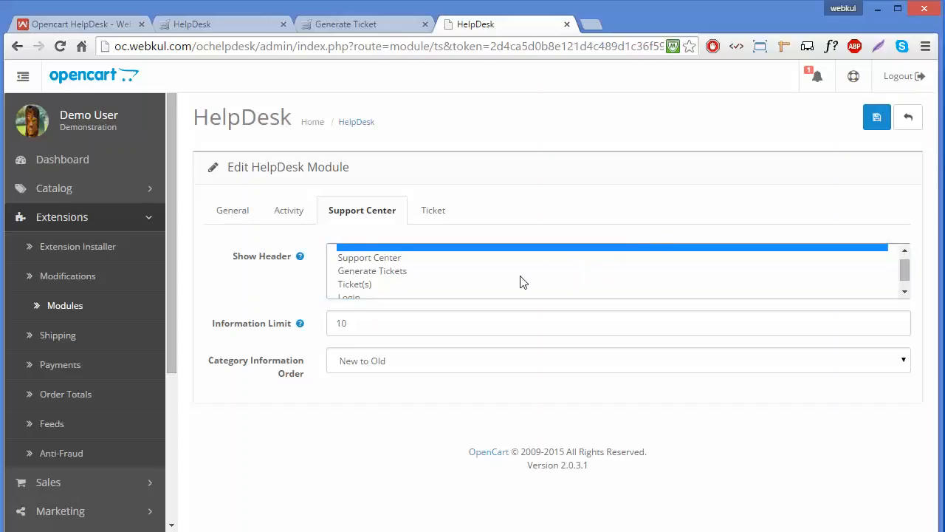
{"action": "left_click", "coordinate": [490, 262]}
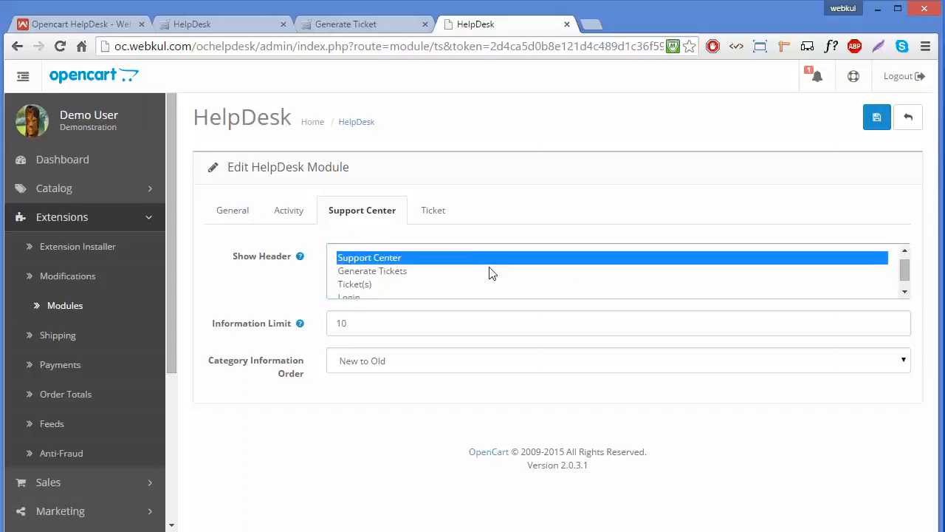
{"action": "left_click", "coordinate": [491, 271]}
{"action": "left_click", "coordinate": [488, 261]}
{"action": "left_click", "coordinate": [488, 272], "text": "ctrl"}
{"action": "left_click", "coordinate": [485, 286], "text": "ctrl"}
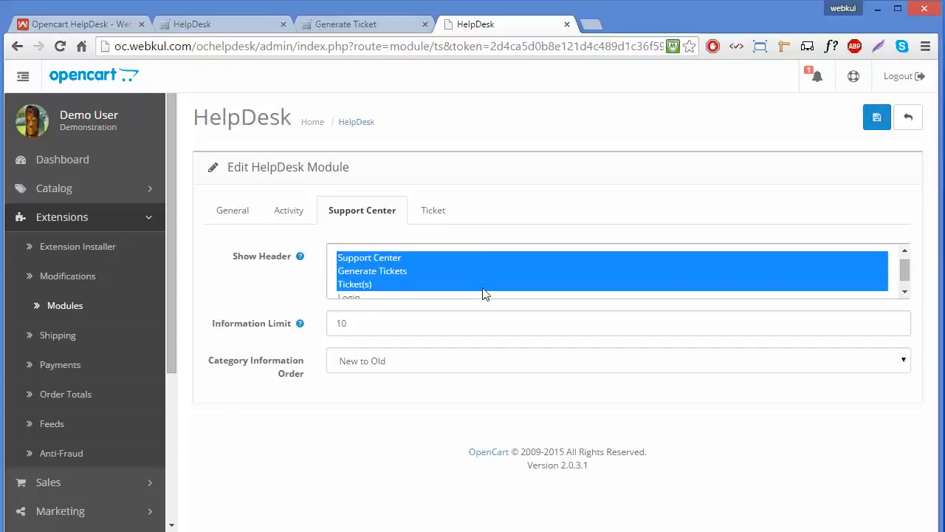
{"action": "left_click", "coordinate": [485, 299], "text": "ctrl"}
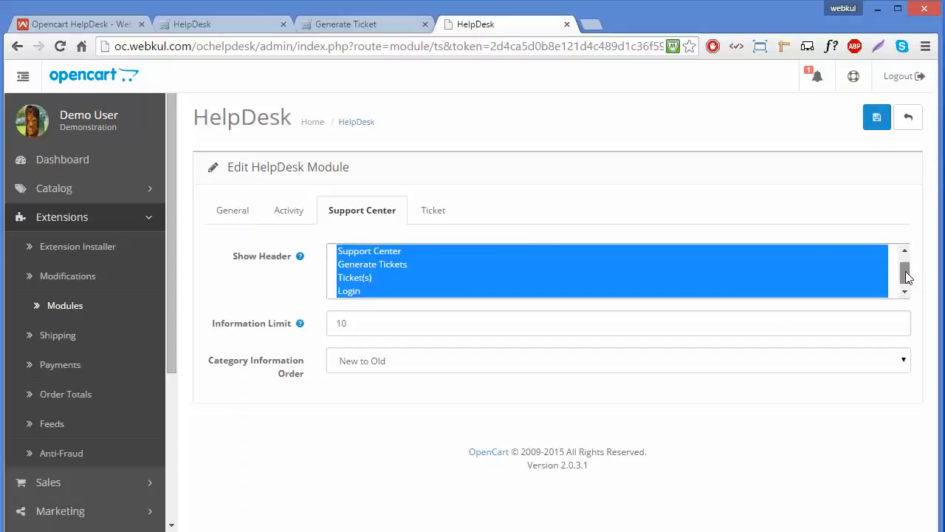
{"action": "left_click_drag", "start_coordinate": [906, 277], "coordinate": [905, 261]}
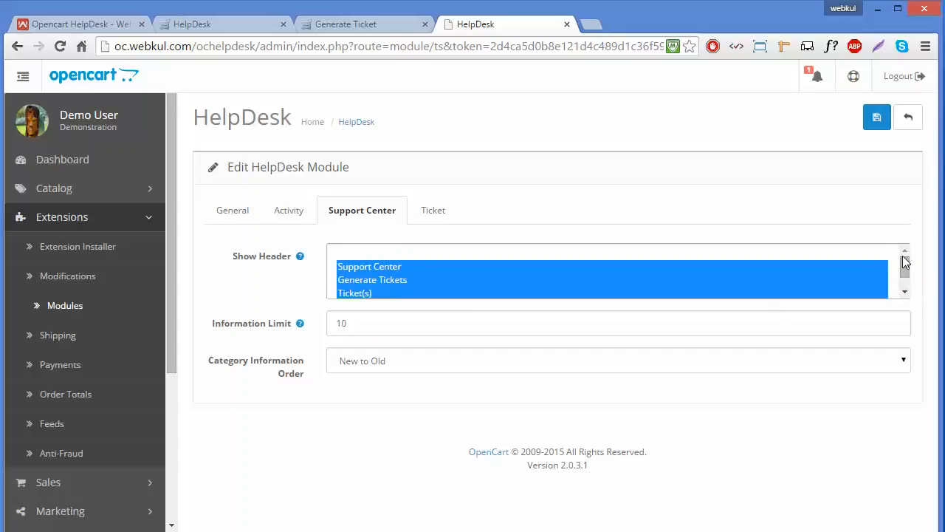
{"action": "left_click", "coordinate": [619, 299]}
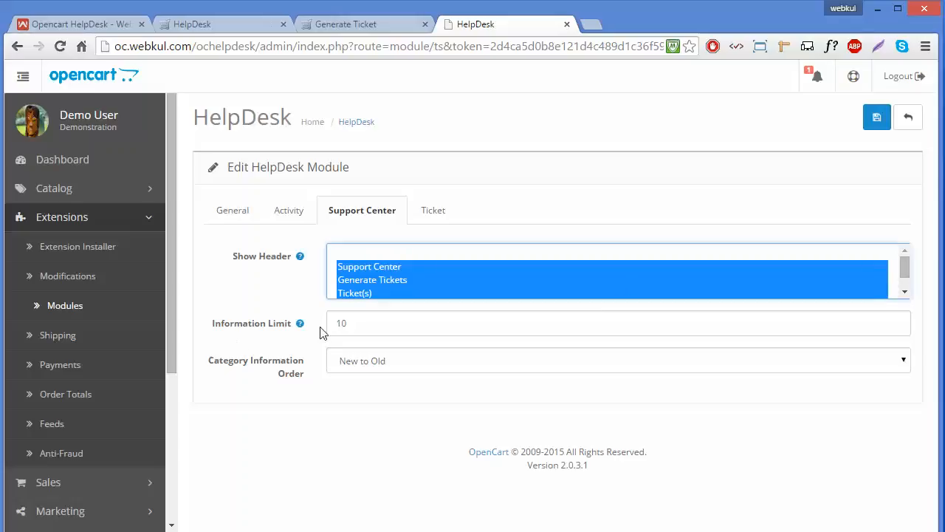
Set the Support Center's information limit to 10
{"action": "left_click", "coordinate": [484, 330]}
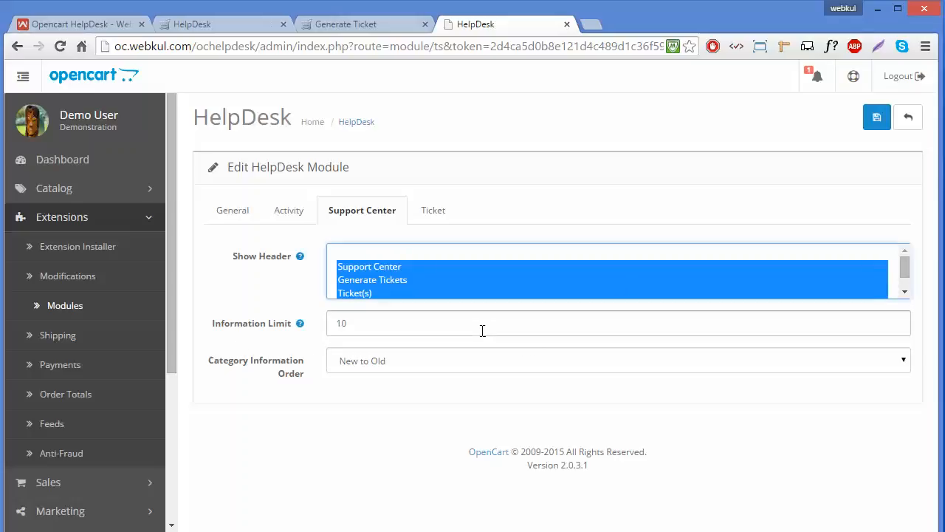
{"action": "key", "text": "BackSpace"}
{"action": "key", "text": "BackSpace"}
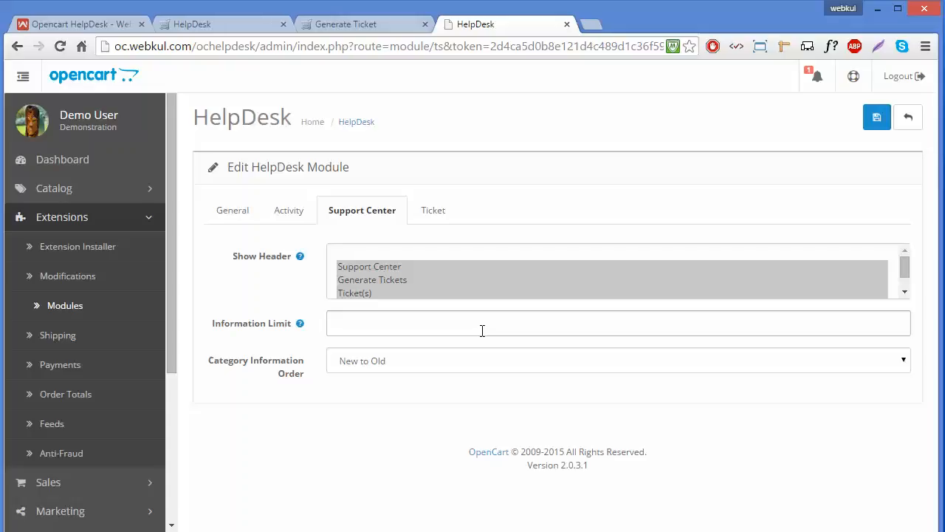
{"action": "type", "text": "10"}
{"action": "key", "text": "BackSpace"}
{"action": "key", "text": "BackSpace"}
{"action": "type", "text": "20"}
{"action": "key", "text": "BackSpace"}
{"action": "key", "text": "BackSpace"}
{"action": "type", "text": "8"}
{"action": "key", "text": "BackSpace"}
{"action": "type", "text": "10"}
{"action": "left_click", "coordinate": [482, 330]}
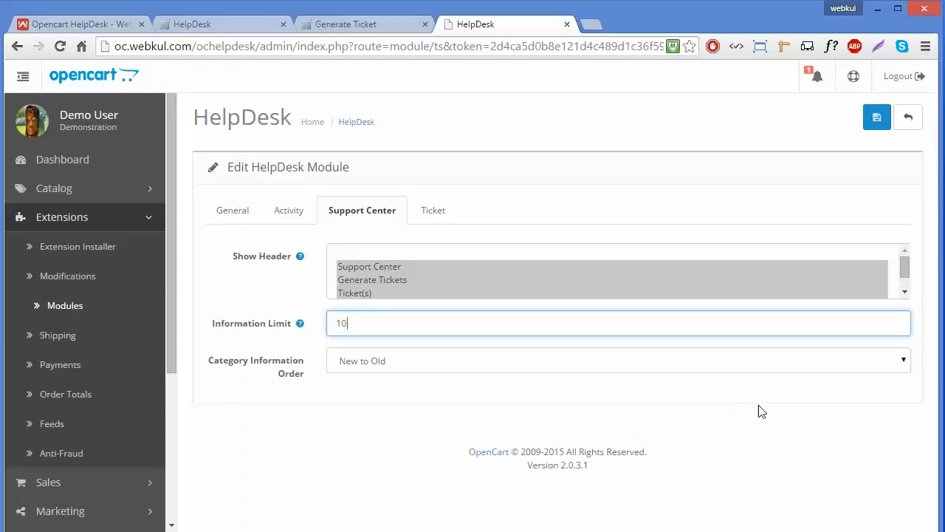
Set the category information order to New to Old
{"action": "left_click", "coordinate": [847, 380]}
{"action": "left_click", "coordinate": [845, 364]}
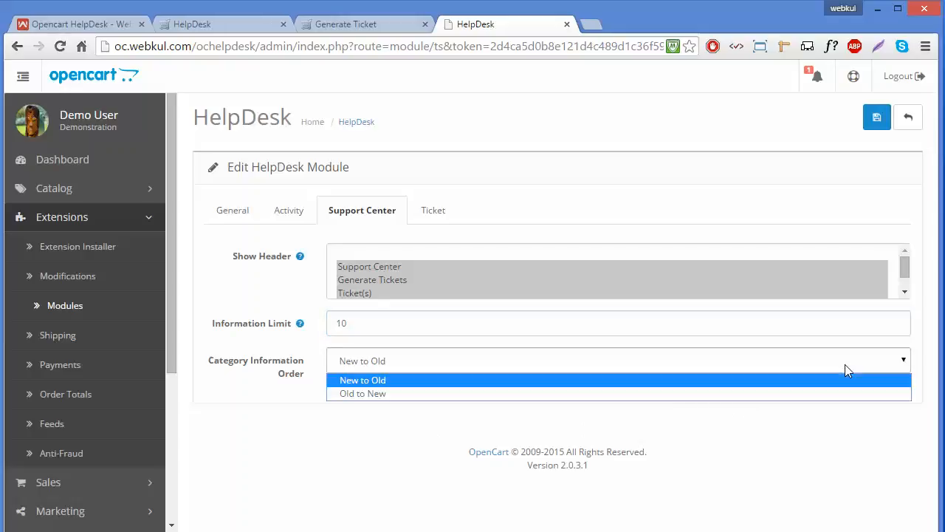
{"action": "left_click", "coordinate": [762, 379]}
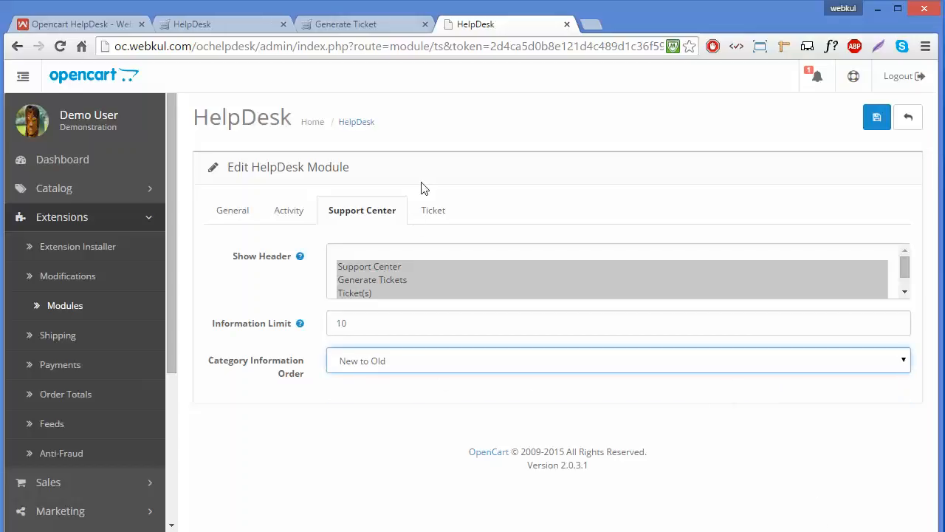
Open the HelpDesk module's Ticket Status settings and review the statuses available for Ticket Open
{"action": "left_click", "coordinate": [428, 212]}
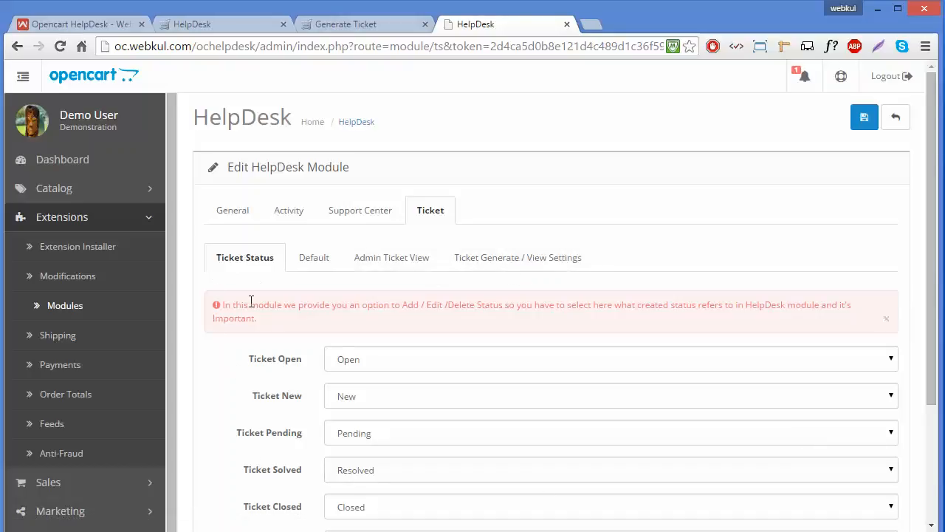
{"action": "left_click", "coordinate": [460, 354]}
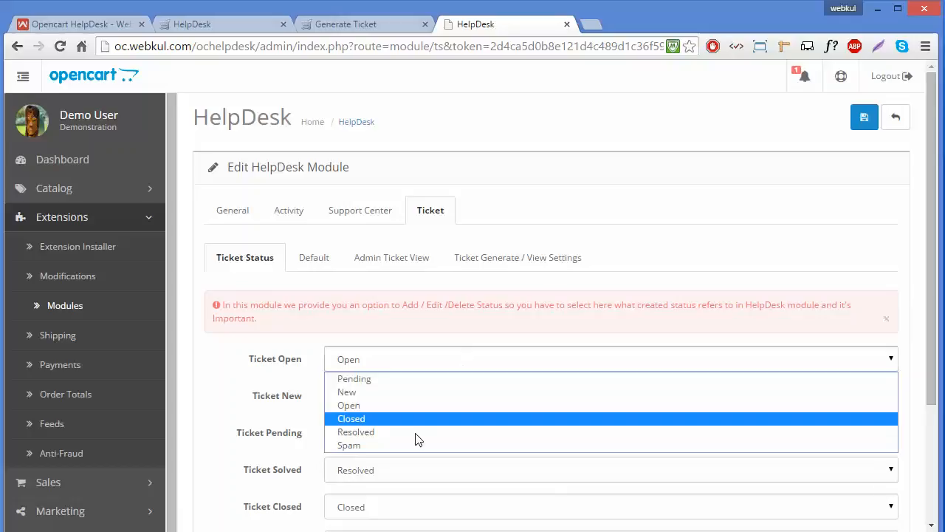
{"action": "left_click", "coordinate": [421, 352]}
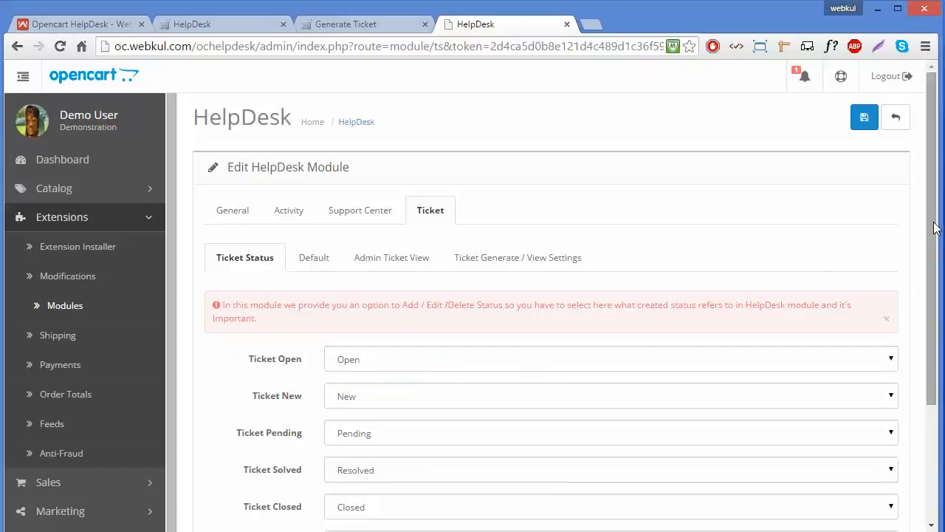
{"action": "left_click_drag", "start_coordinate": [934, 227], "coordinate": [934, 321]}
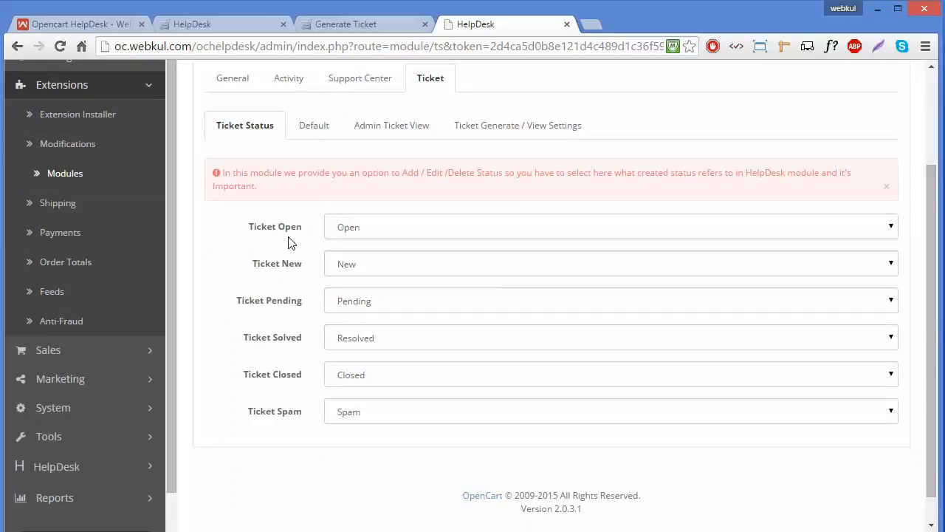
Switch the Ticket Open status to New and back to Open, and check the choices for Ticket New
{"action": "left_click", "coordinate": [377, 233]}
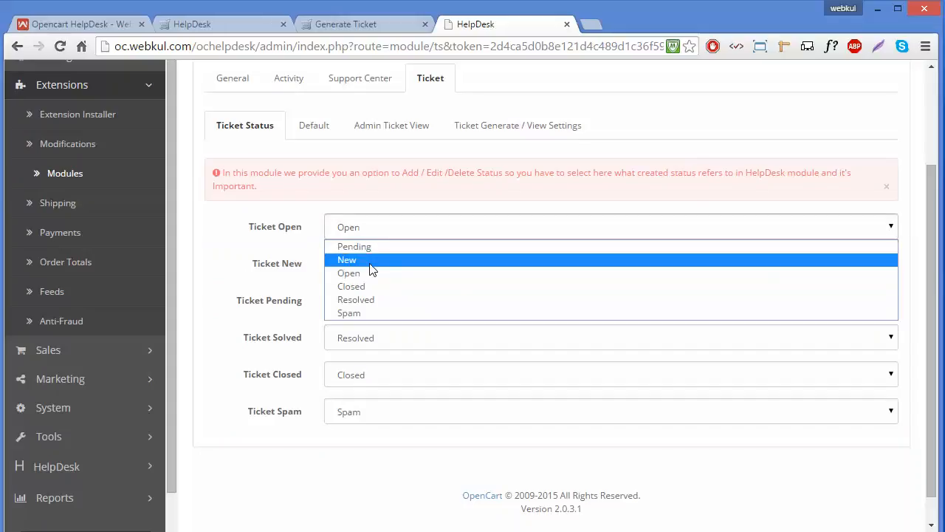
{"action": "left_click", "coordinate": [371, 264]}
{"action": "left_click", "coordinate": [375, 237]}
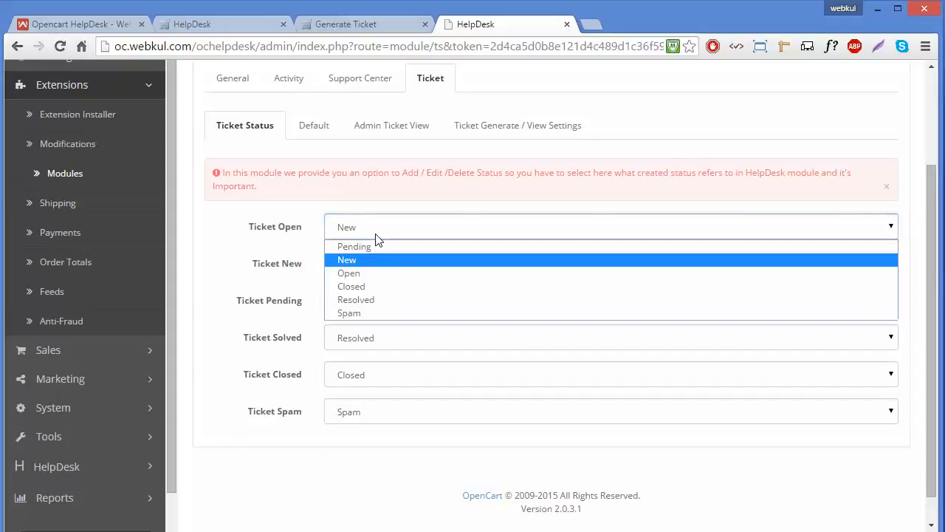
{"action": "left_click", "coordinate": [365, 278]}
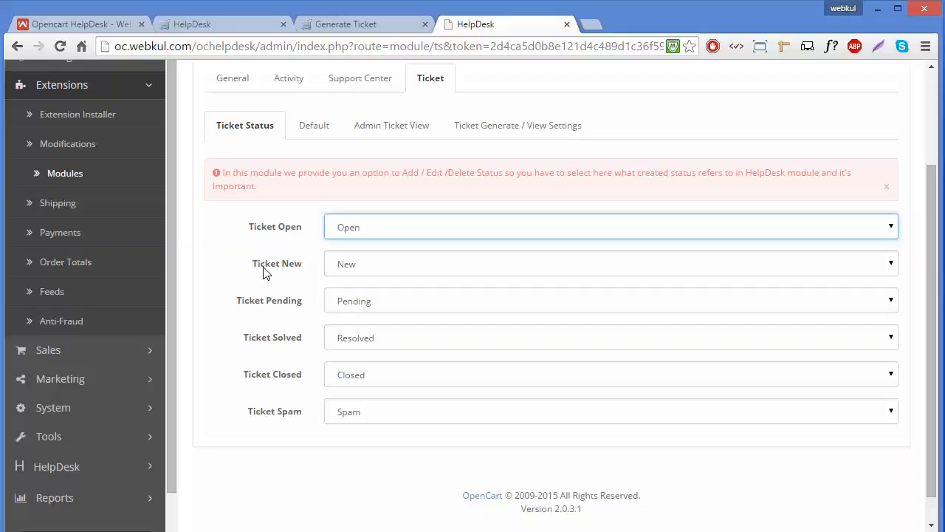
{"action": "left_click", "coordinate": [390, 265]}
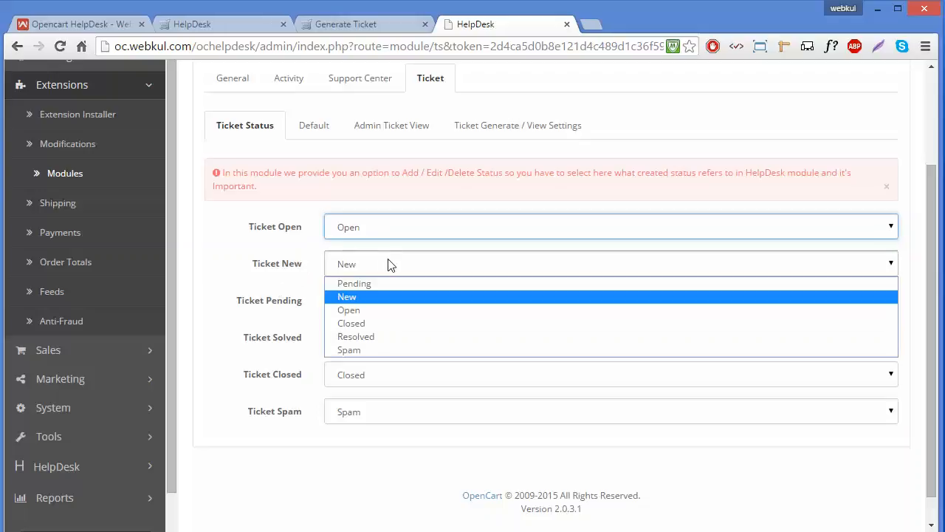
{"action": "left_click", "coordinate": [251, 277]}
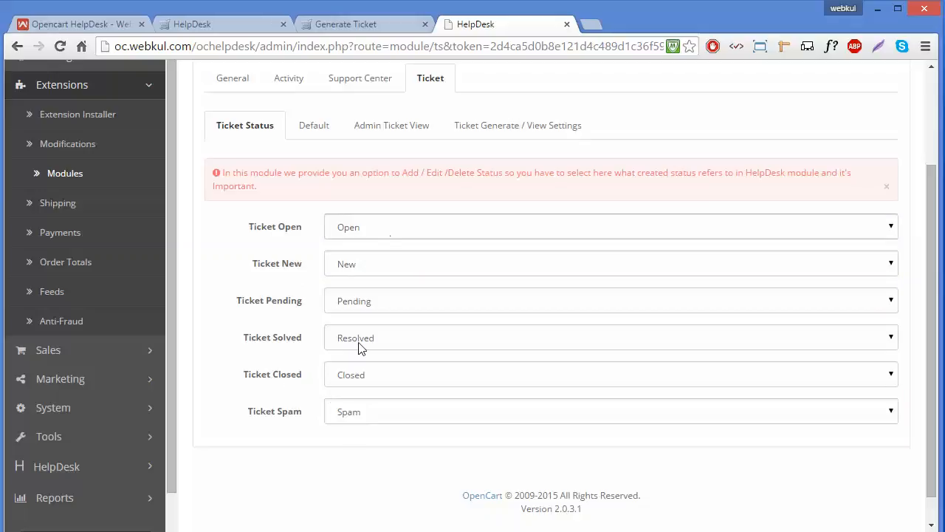
Switch the Ticket Pending status to Resolved and back to Pending
{"action": "left_click", "coordinate": [408, 302]}
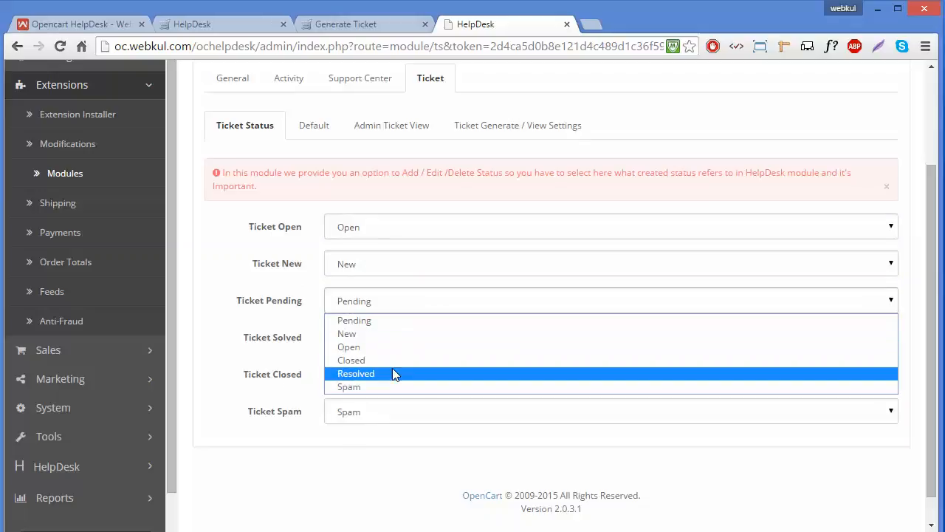
{"action": "left_click", "coordinate": [392, 373]}
{"action": "left_click", "coordinate": [395, 304]}
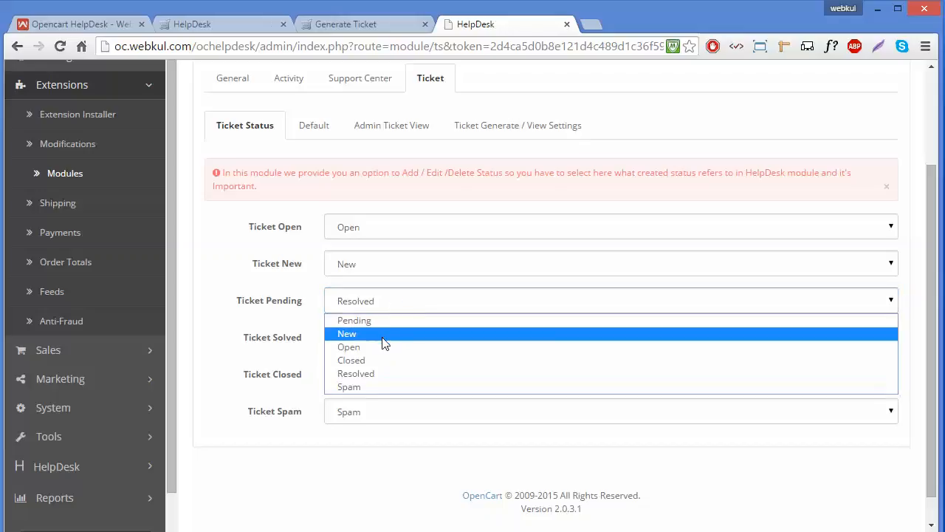
{"action": "left_click", "coordinate": [384, 322]}
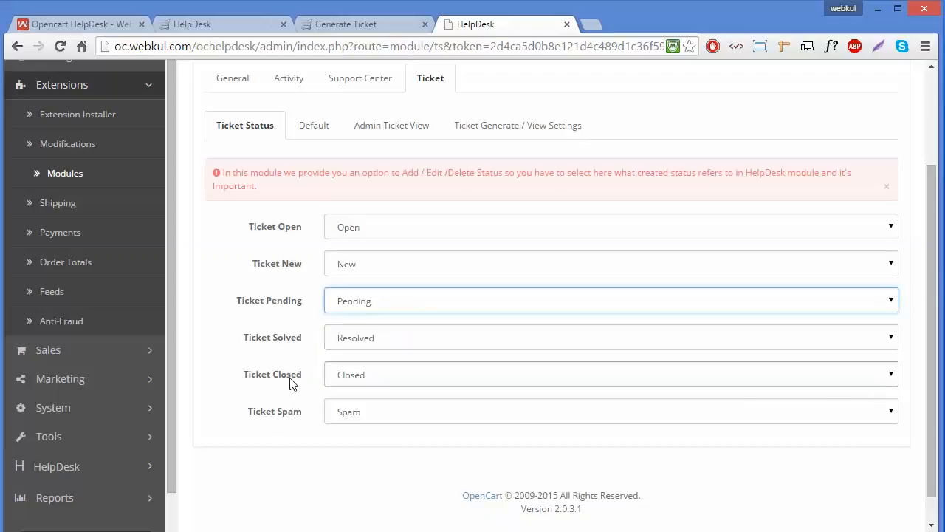
Open the default ticket values and check the choices for Default Status and Default Ticket Type
{"action": "left_click", "coordinate": [307, 133]}
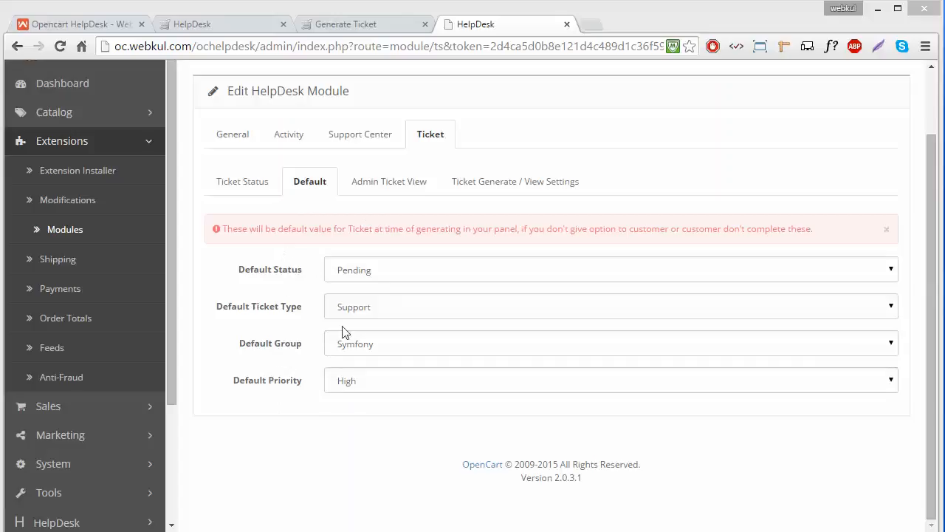
{"action": "left_click", "coordinate": [388, 271]}
{"action": "left_click", "coordinate": [388, 271]}
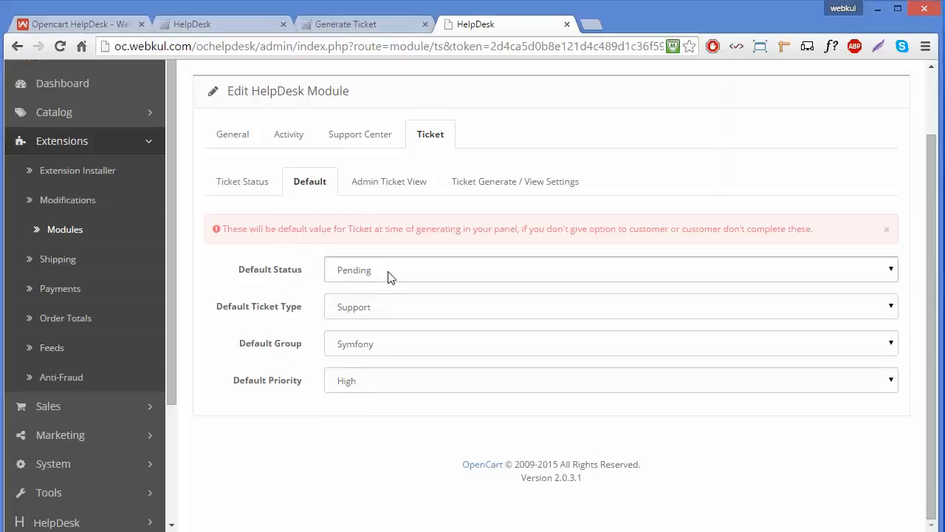
{"action": "left_click", "coordinate": [397, 304]}
{"action": "left_click", "coordinate": [397, 304]}
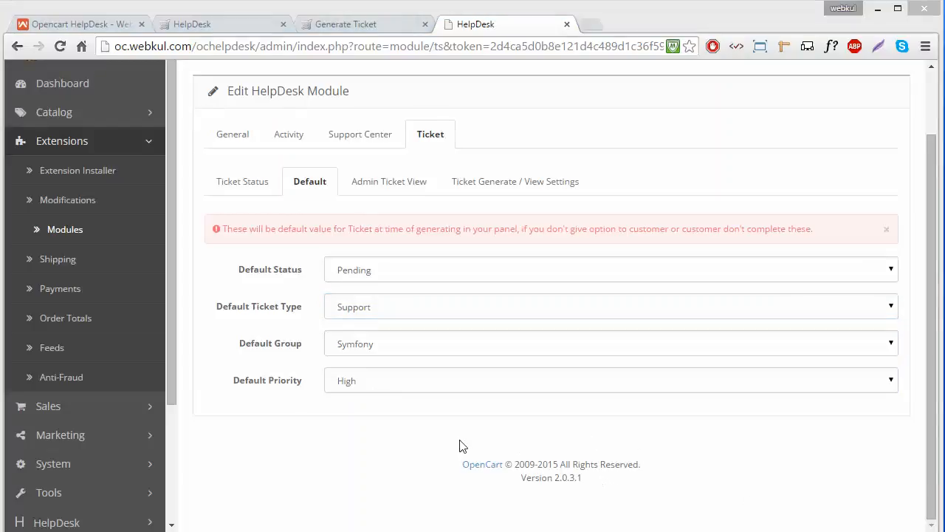
Open the Admin Ticket View settings and examine the ticket thread limit, draft saving time and lock view time
{"action": "left_click", "coordinate": [395, 198]}
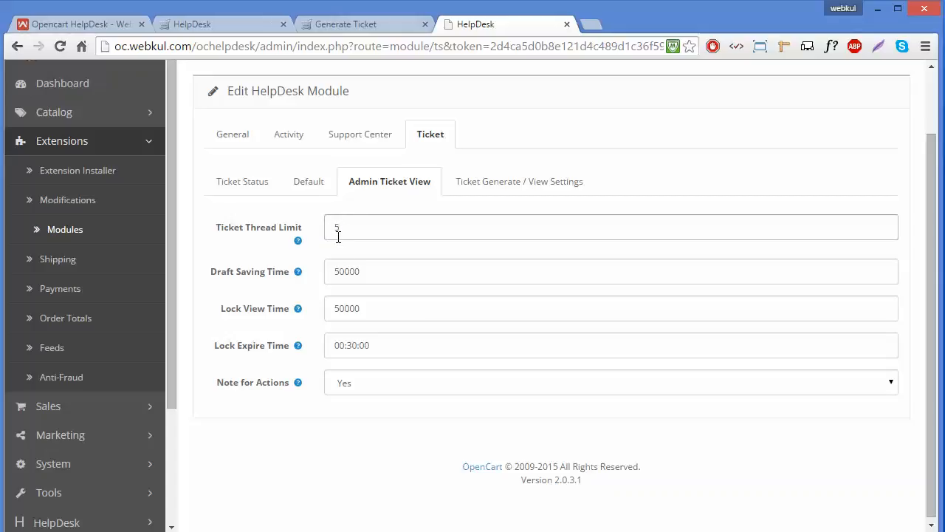
{"action": "left_click", "coordinate": [339, 229]}
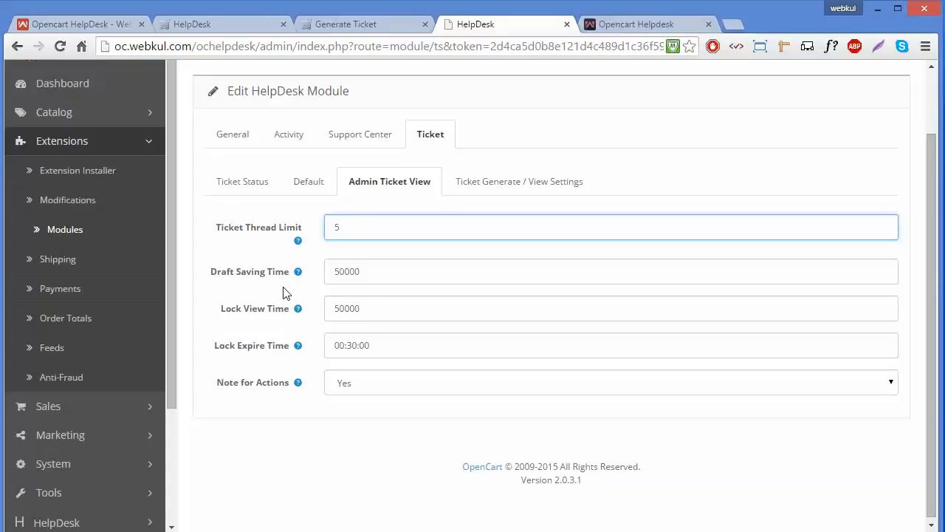
{"action": "left_click", "coordinate": [365, 271]}
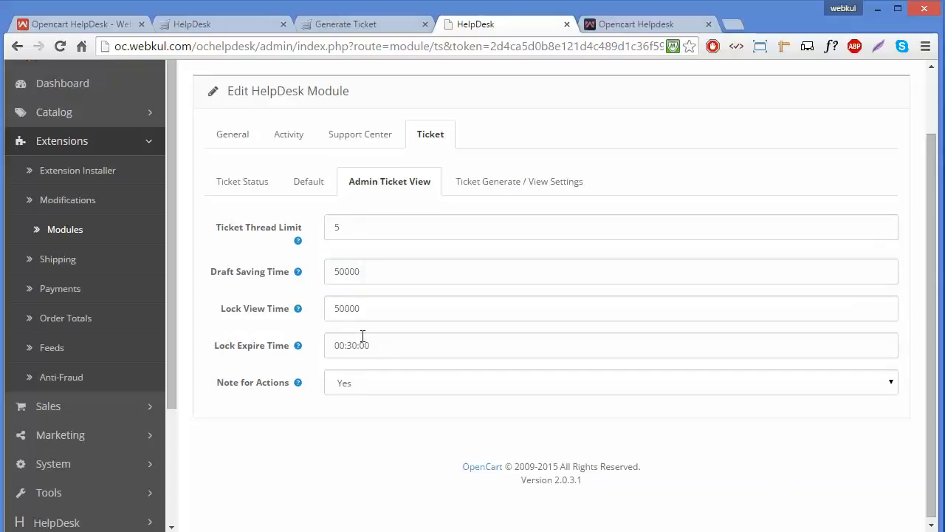
{"action": "left_click", "coordinate": [366, 316]}
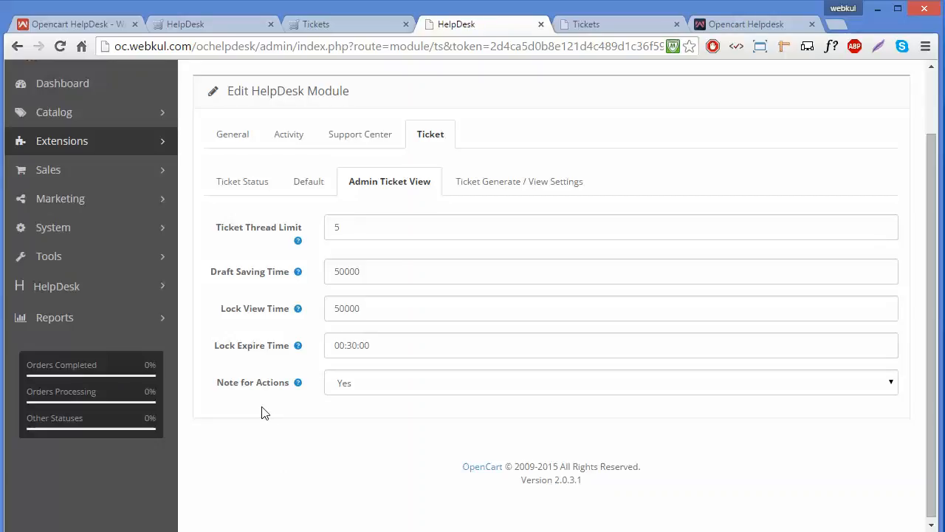
Switch Note for Actions to No and back to Yes in the Admin Ticket View settings
{"action": "left_click", "coordinate": [450, 384]}
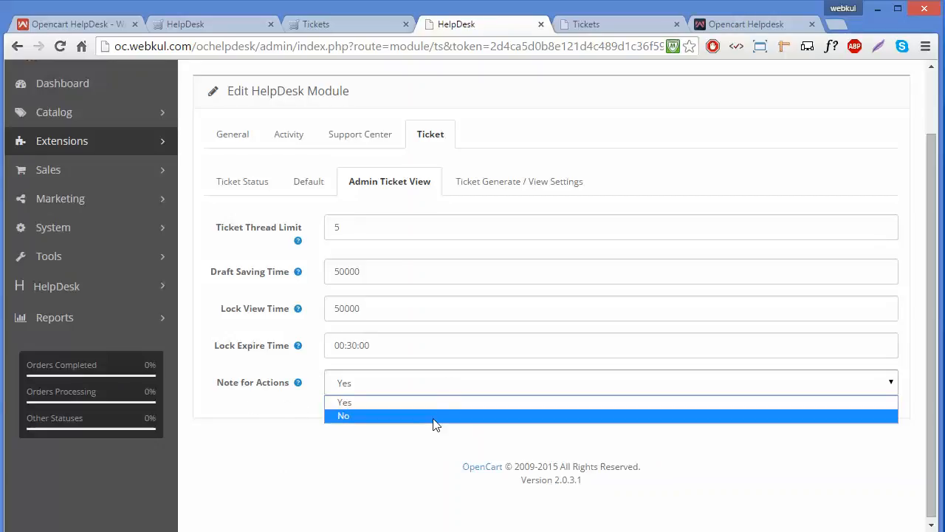
{"action": "left_click", "coordinate": [434, 417]}
{"action": "left_click", "coordinate": [434, 393]}
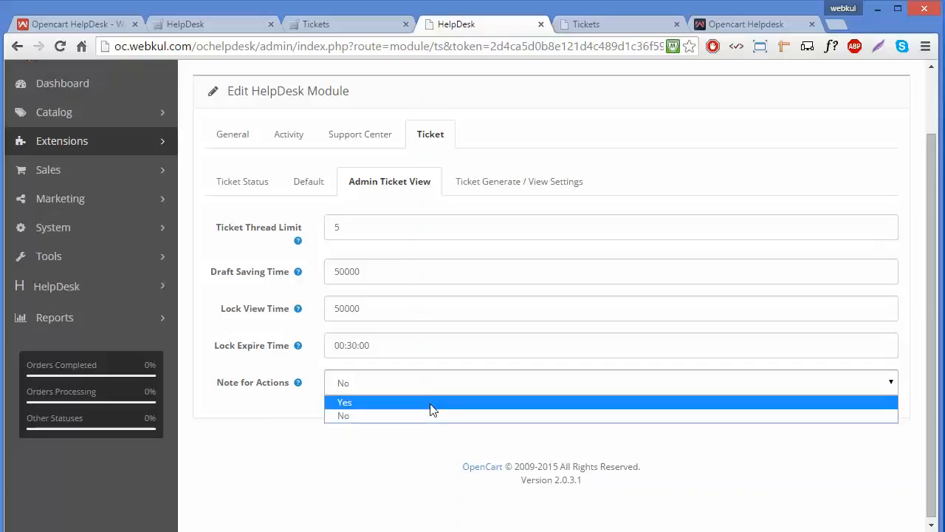
{"action": "left_click", "coordinate": [433, 403]}
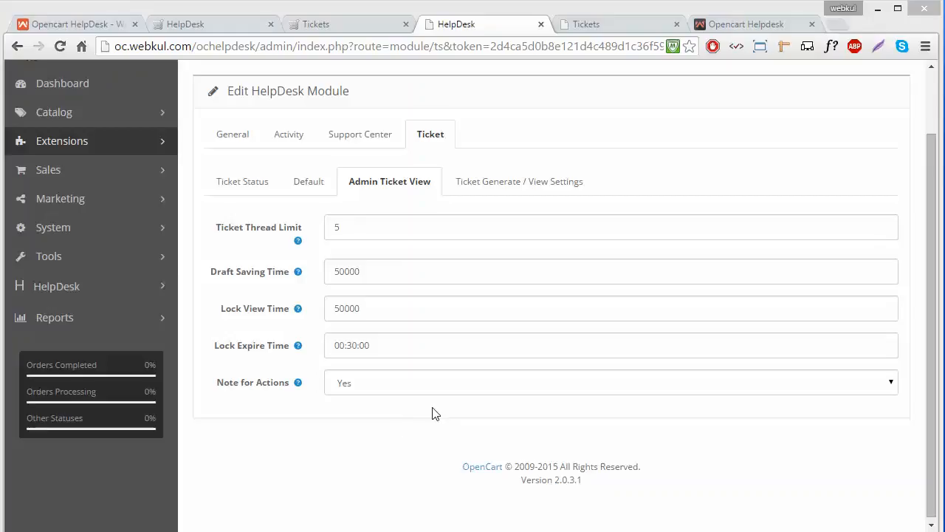
Open the "Support For Marketplace Extension" ticket from the ticket list and examine the system notes in its thread
{"action": "left_click", "coordinate": [608, 30]}
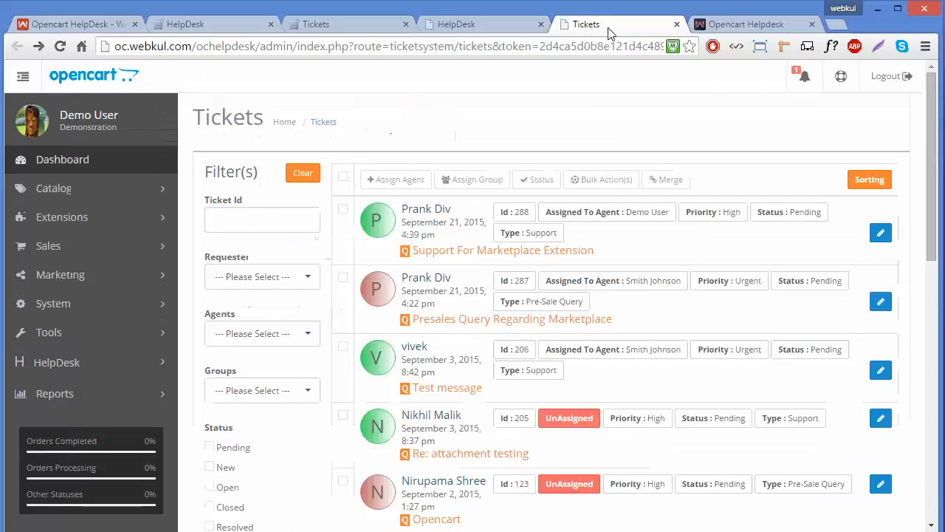
{"action": "left_click", "coordinate": [882, 234]}
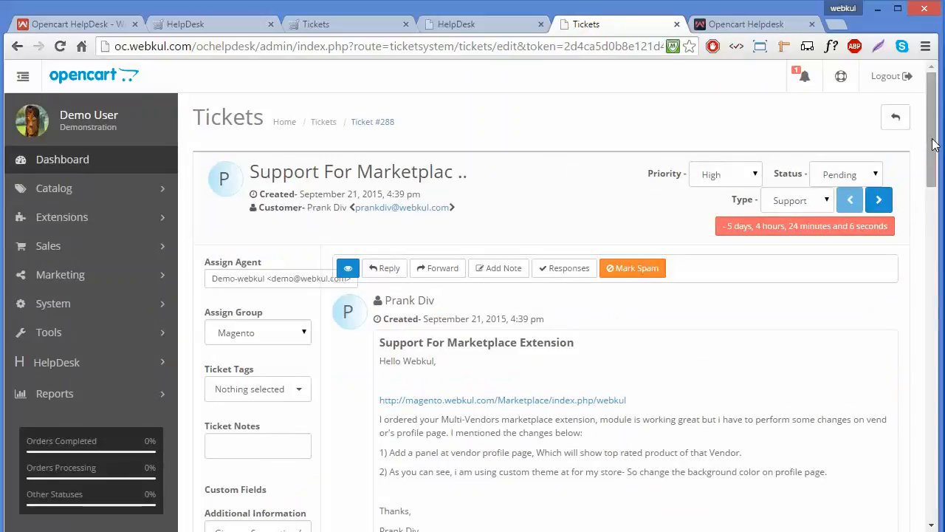
{"action": "left_click_drag", "start_coordinate": [933, 139], "coordinate": [923, 198]}
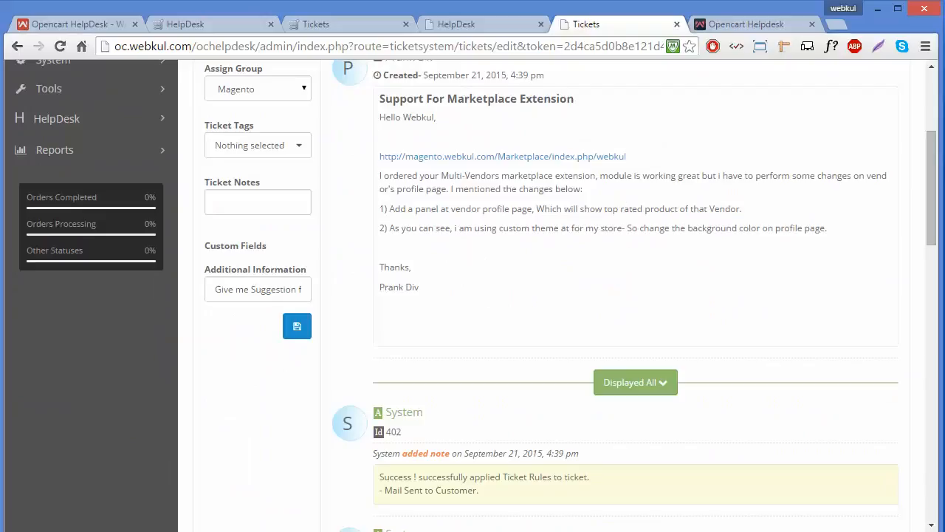
{"action": "left_click_drag", "start_coordinate": [936, 188], "coordinate": [931, 229]}
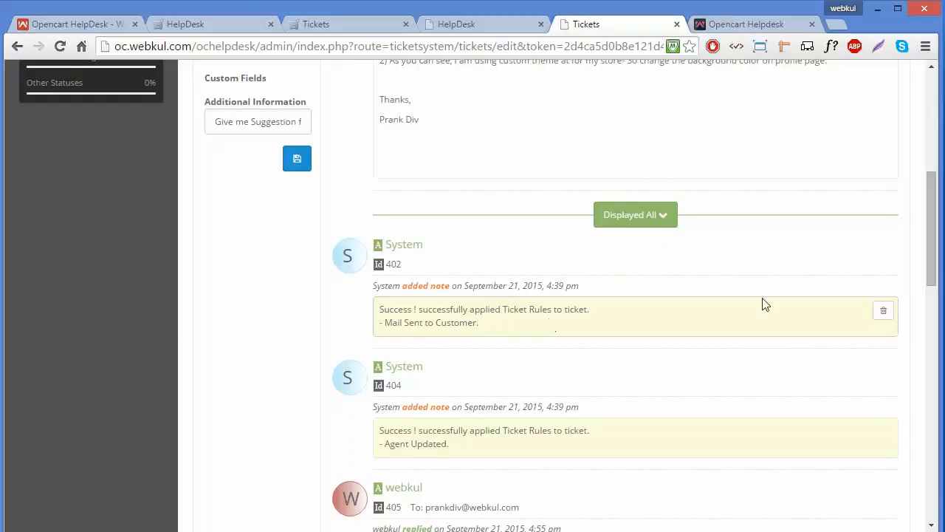
{"action": "left_click_drag", "start_coordinate": [934, 235], "coordinate": [929, 129]}
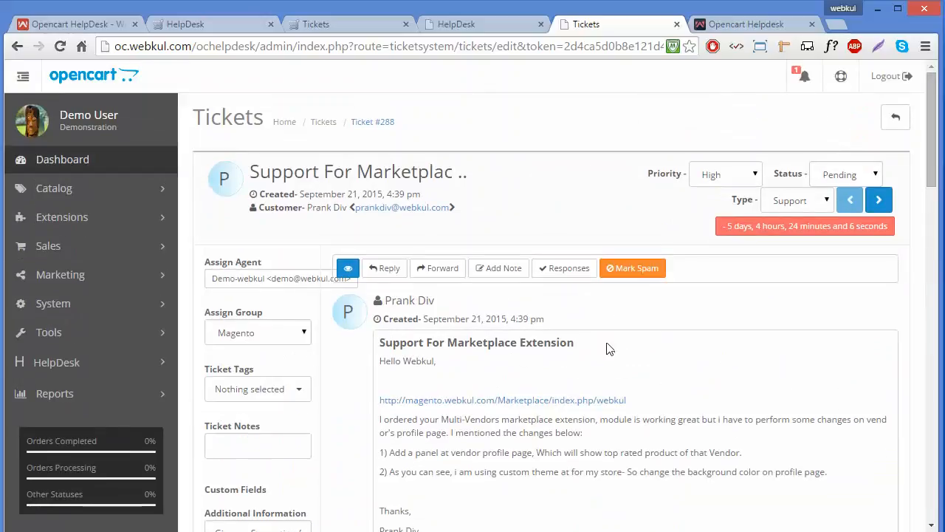
In the module's Ticket Generate / View Settings, switch Required Login for Ticket to Yes and back to No
{"action": "left_click", "coordinate": [485, 27]}
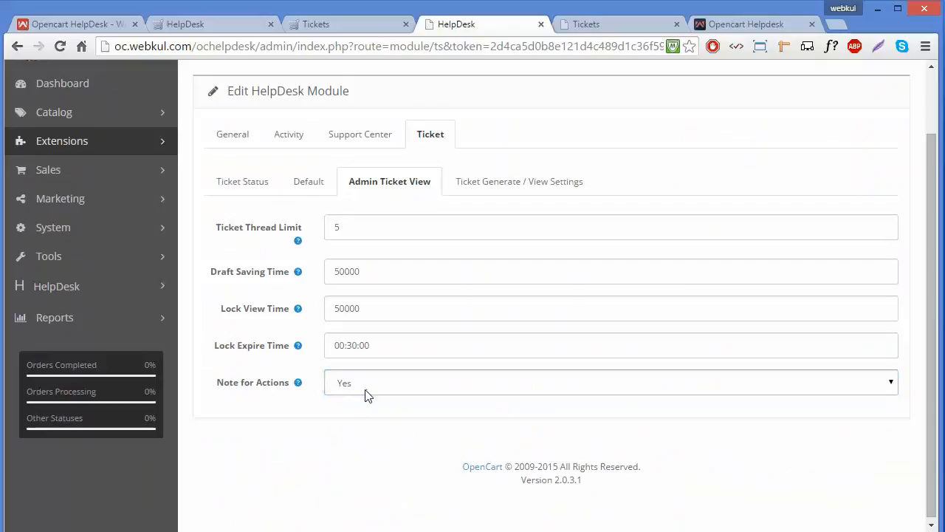
{"action": "left_click", "coordinate": [493, 187]}
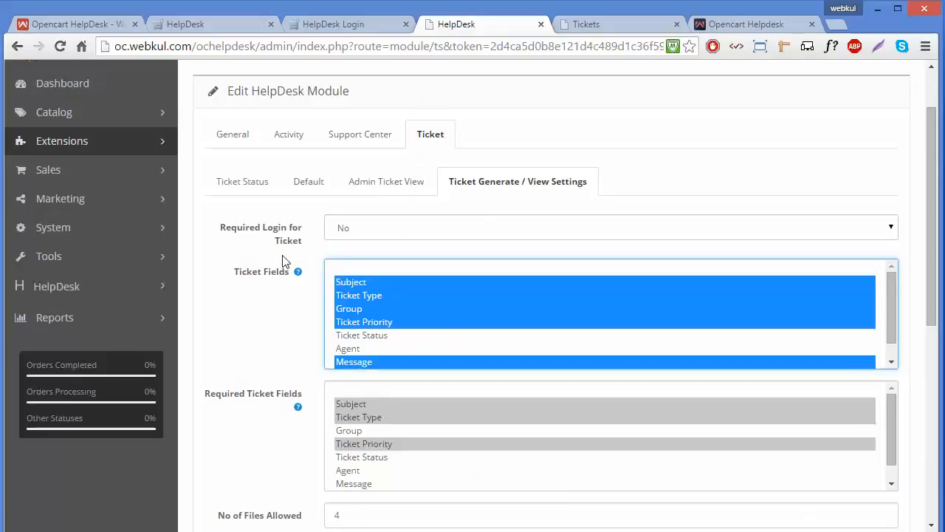
{"action": "left_click", "coordinate": [354, 229]}
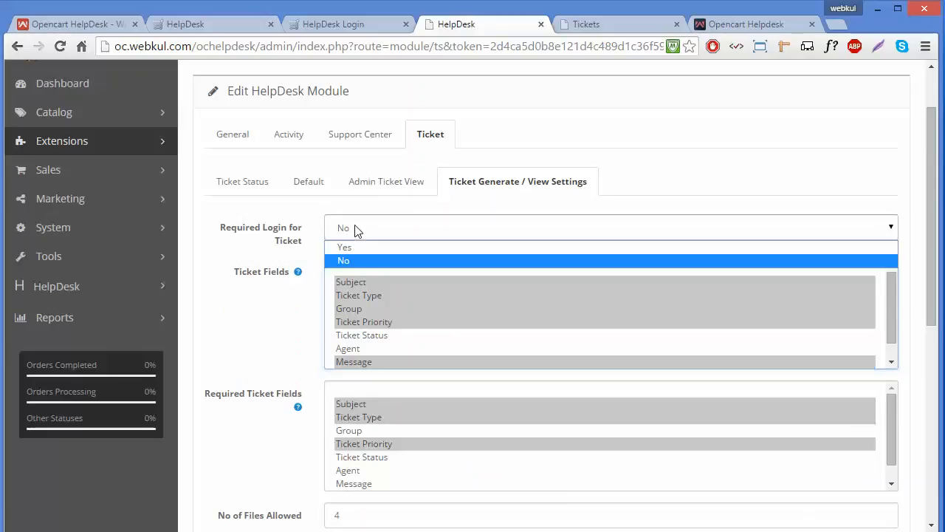
{"action": "left_click", "coordinate": [360, 248]}
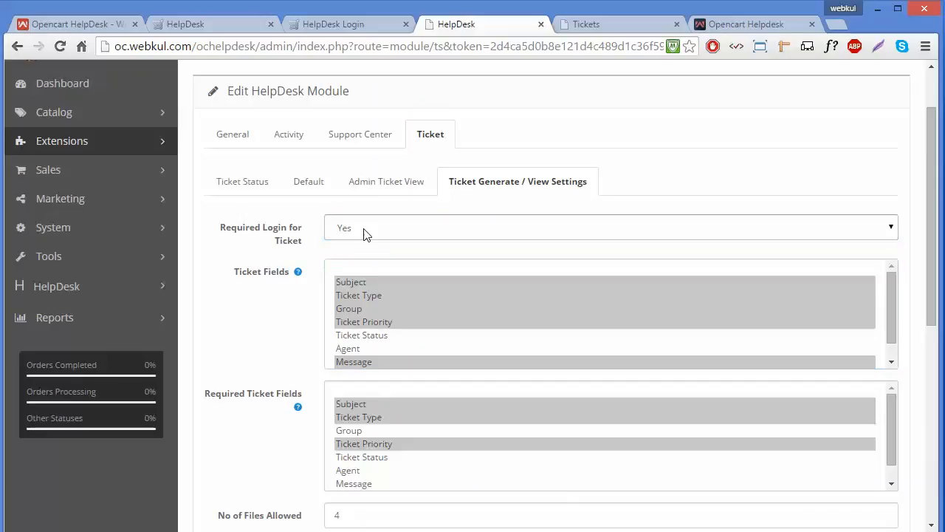
{"action": "left_click", "coordinate": [362, 234]}
{"action": "left_click", "coordinate": [361, 260]}
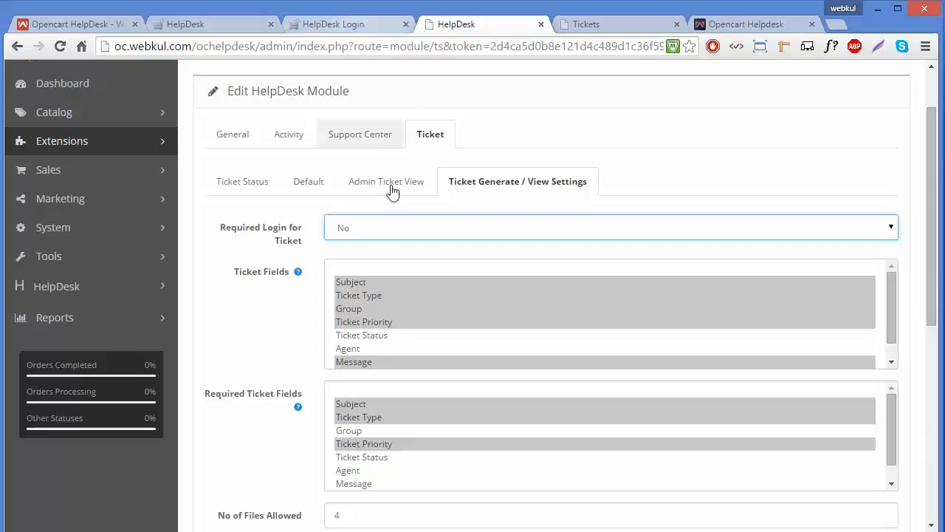
{"action": "left_click", "coordinate": [375, 235]}
Switch to the storefront's HelpDesk login page and display the Ticket(s) options in the Support Center header
{"action": "left_click", "coordinate": [345, 27]}
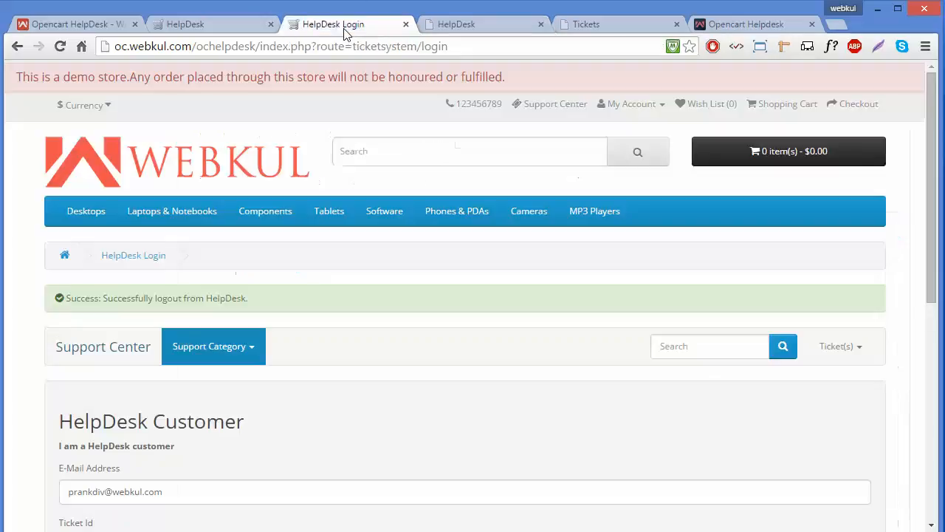
{"action": "mouse_move", "coordinate": [594, 211]}
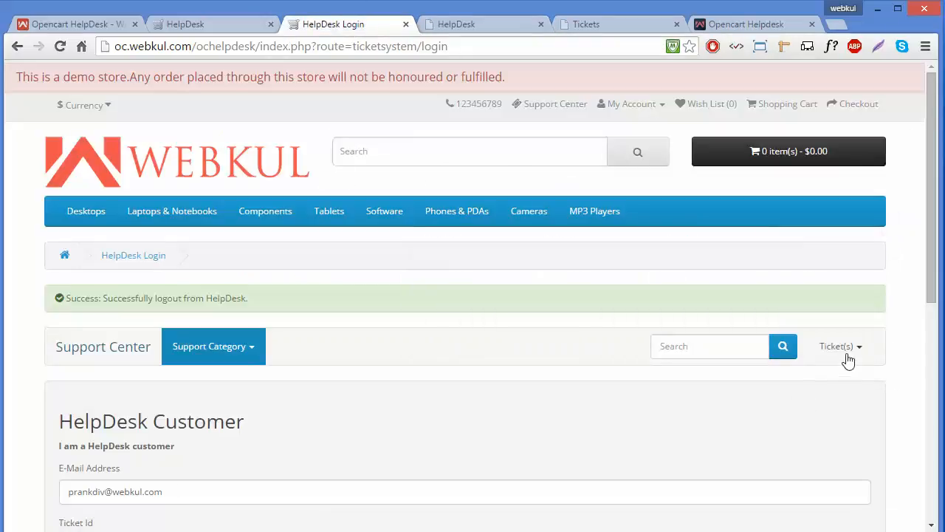
{"action": "left_click", "coordinate": [847, 357]}
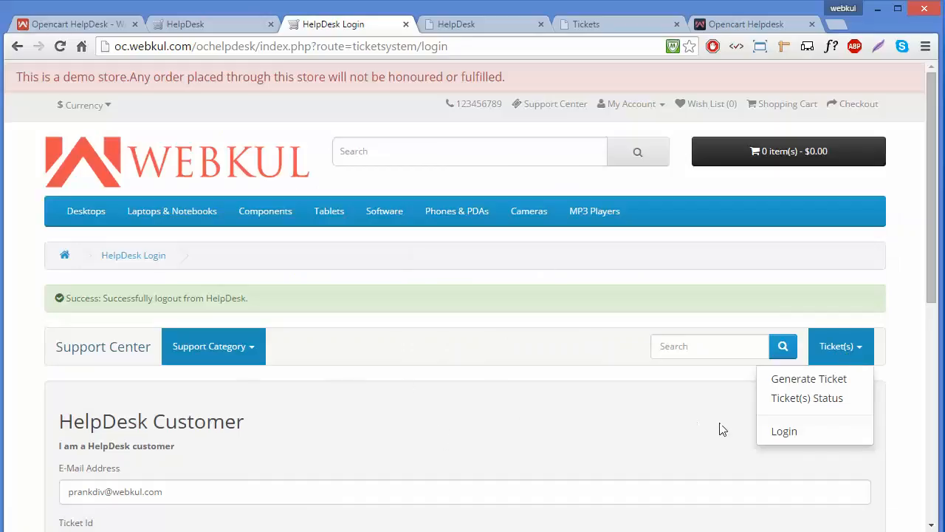
Open the storefront's Generate Ticket form and examine its Name, Email and Subject fields
{"action": "left_click", "coordinate": [803, 379]}
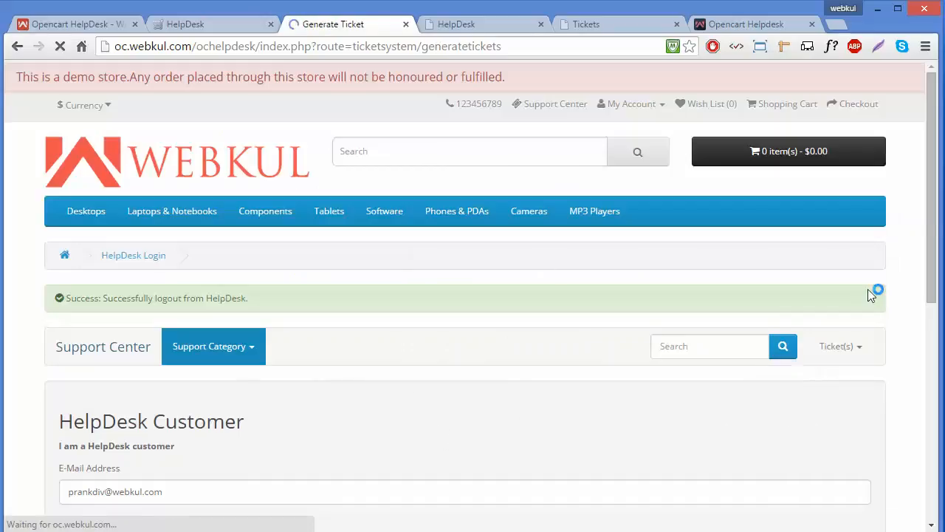
{"action": "left_click_drag", "start_coordinate": [936, 204], "coordinate": [939, 280]}
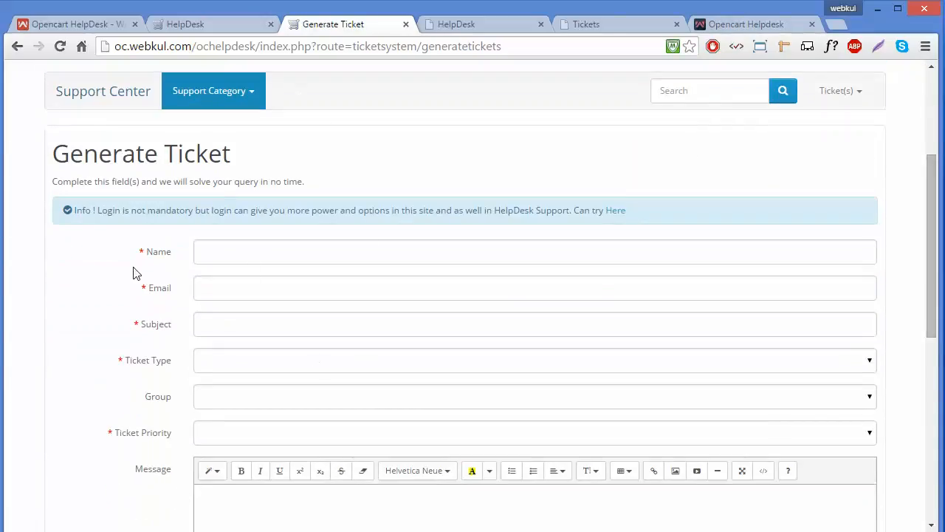
{"action": "left_click", "coordinate": [209, 245]}
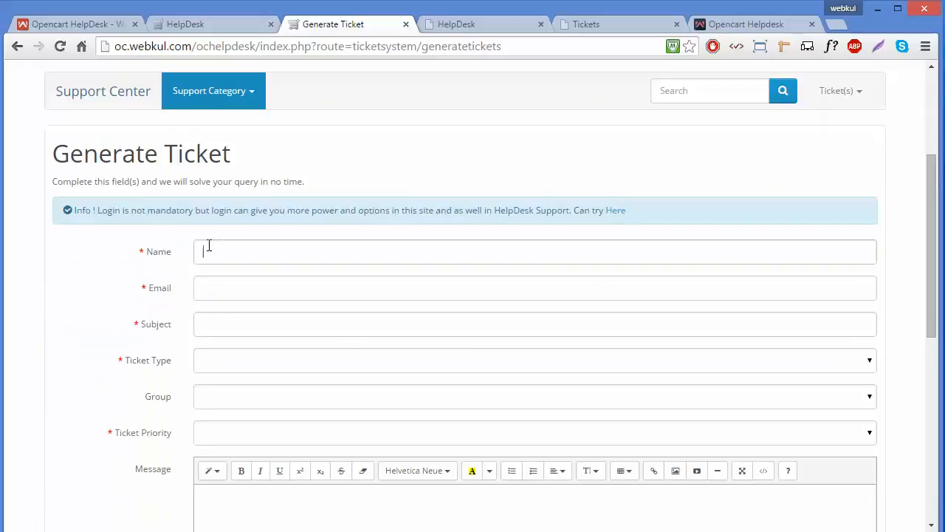
{"action": "left_click", "coordinate": [215, 288]}
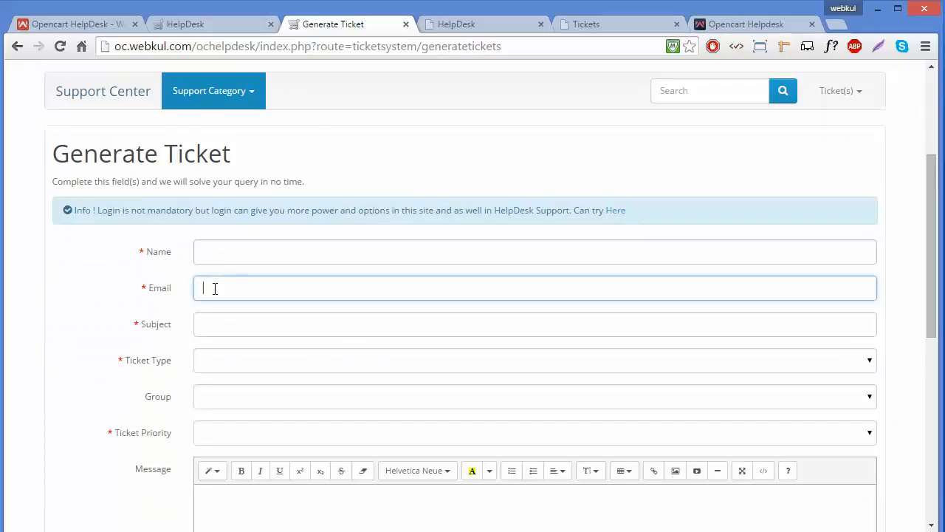
{"action": "left_click", "coordinate": [205, 325]}
Switch to the HelpDesk module settings and review all selected entries in Ticket Fields
{"action": "left_click", "coordinate": [467, 26]}
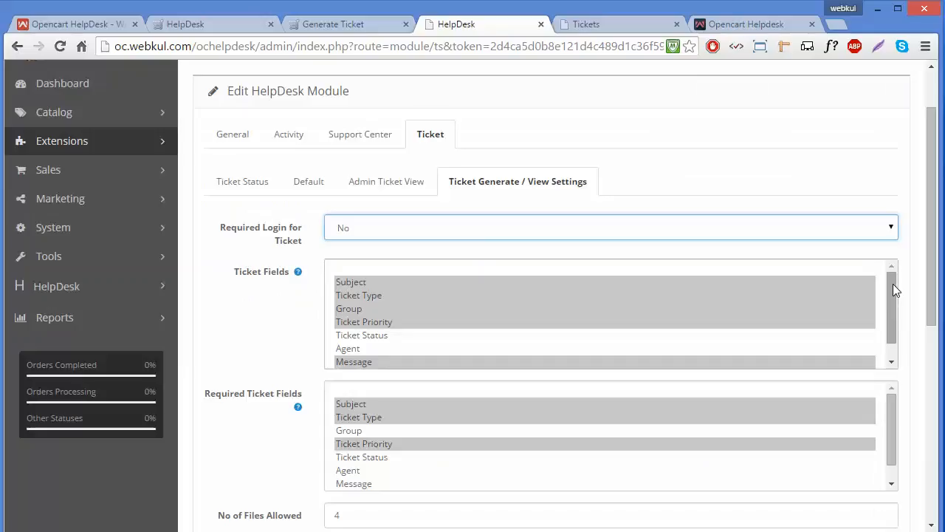
{"action": "mouse_move", "coordinate": [892, 284]}
{"action": "left_mouse_down"}
{"action": "mouse_move", "coordinate": [892, 303]}
{"action": "mouse_move", "coordinate": [892, 282]}
{"action": "left_mouse_up"}
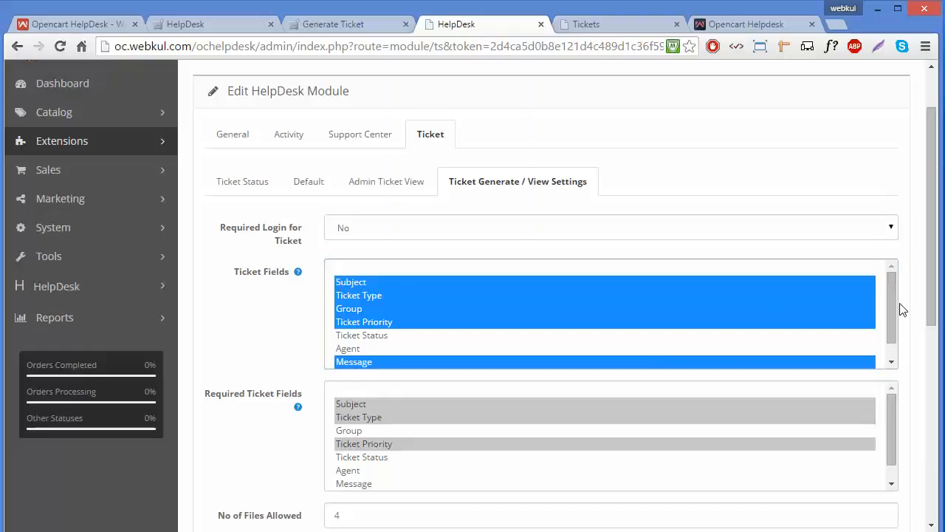
{"action": "left_click_drag", "start_coordinate": [893, 302], "coordinate": [891, 325]}
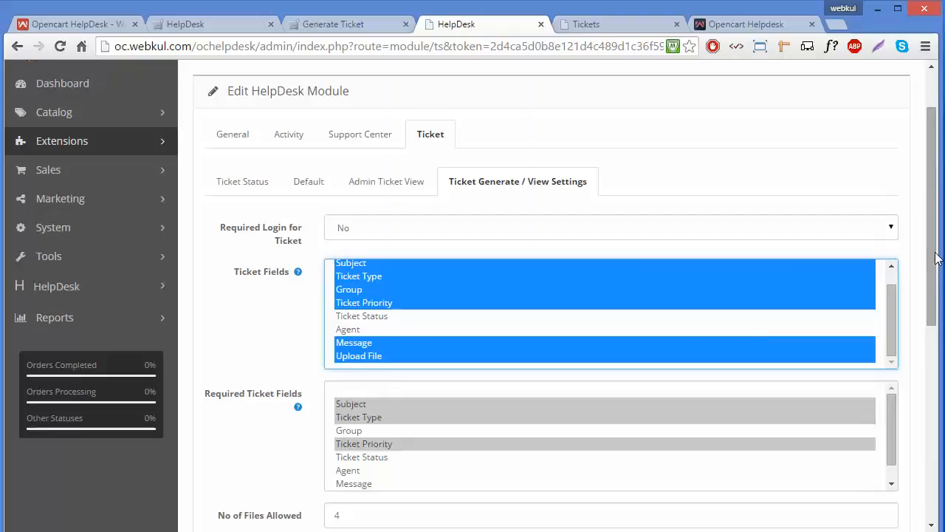
{"action": "left_click_drag", "start_coordinate": [934, 255], "coordinate": [934, 265]}
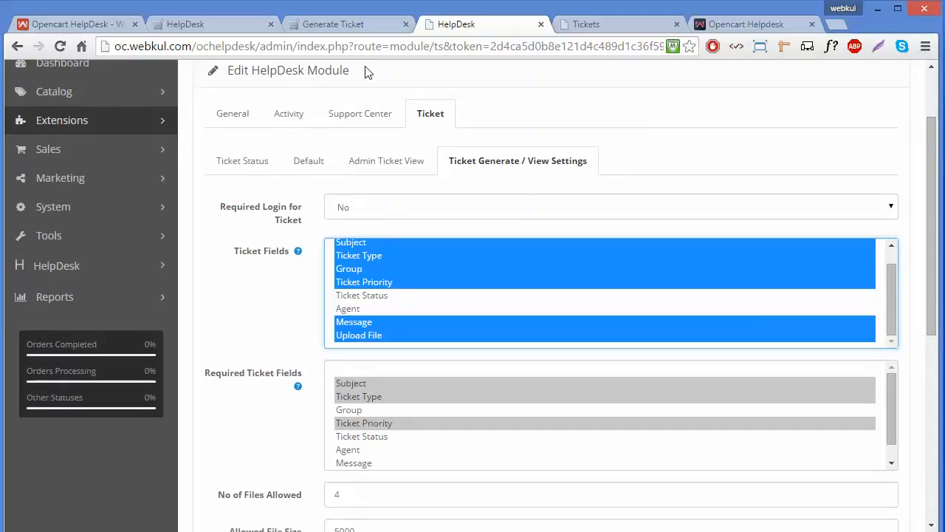
Back on the storefront's Generate Ticket form, enter sample text in the Message editor and erase it
{"action": "left_click", "coordinate": [347, 24]}
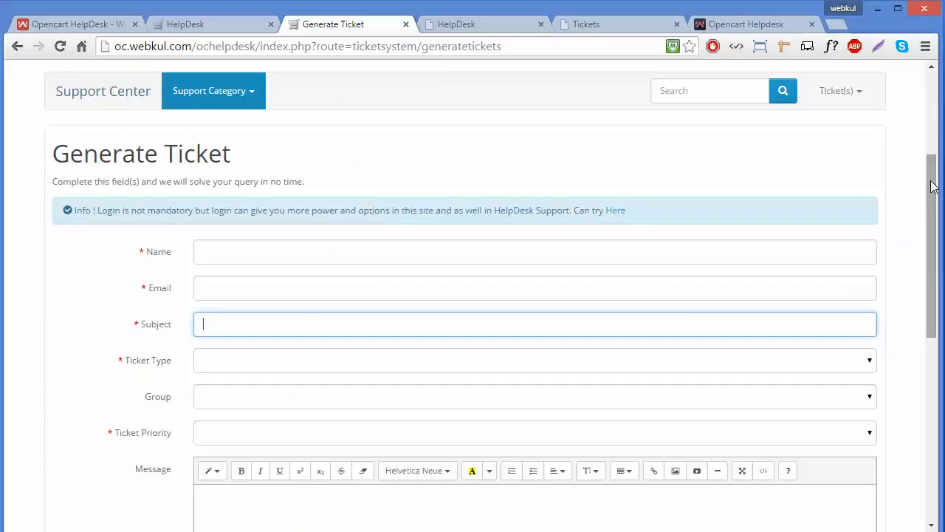
{"action": "left_click_drag", "start_coordinate": [932, 187], "coordinate": [932, 251]}
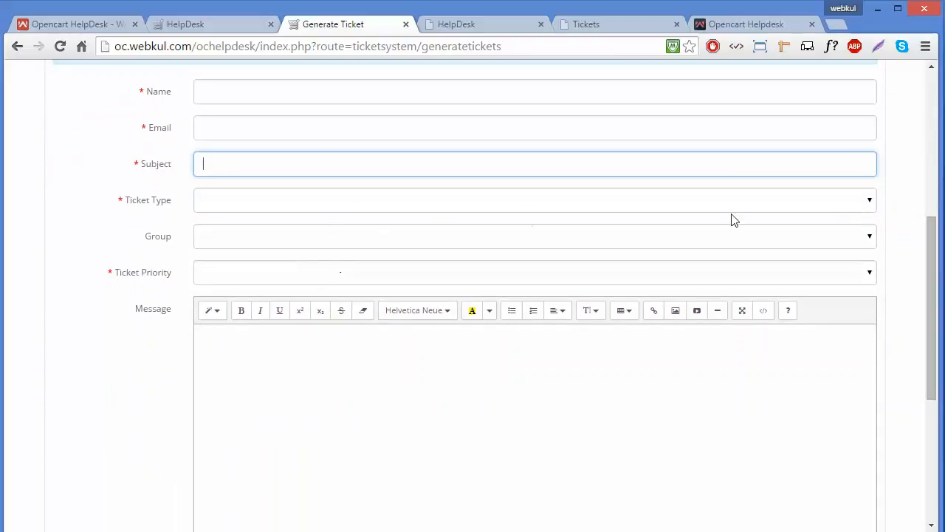
{"action": "left_click_drag", "start_coordinate": [929, 240], "coordinate": [934, 291]}
{"action": "left_click", "coordinate": [581, 309]}
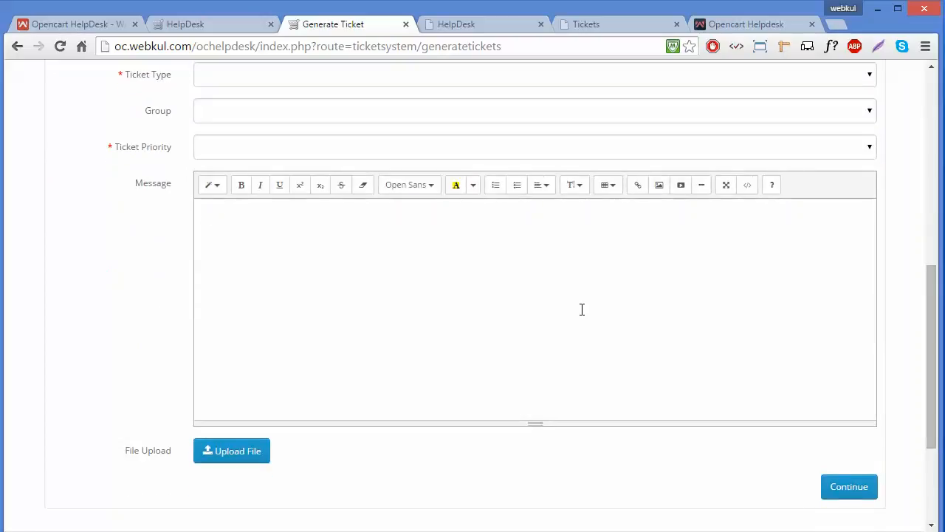
{"action": "type", "text": "hgchjch"}
{"action": "key", "text": "BackSpace"}
{"action": "key", "text": "BackSpace"}
{"action": "key", "text": "BackSpace"}
{"action": "key", "text": "BackSpace"}
{"action": "key", "text": "BackSpace"}
Open the file chooser for the ticket's File Upload and close it without choosing a file
{"action": "left_click", "coordinate": [230, 452]}
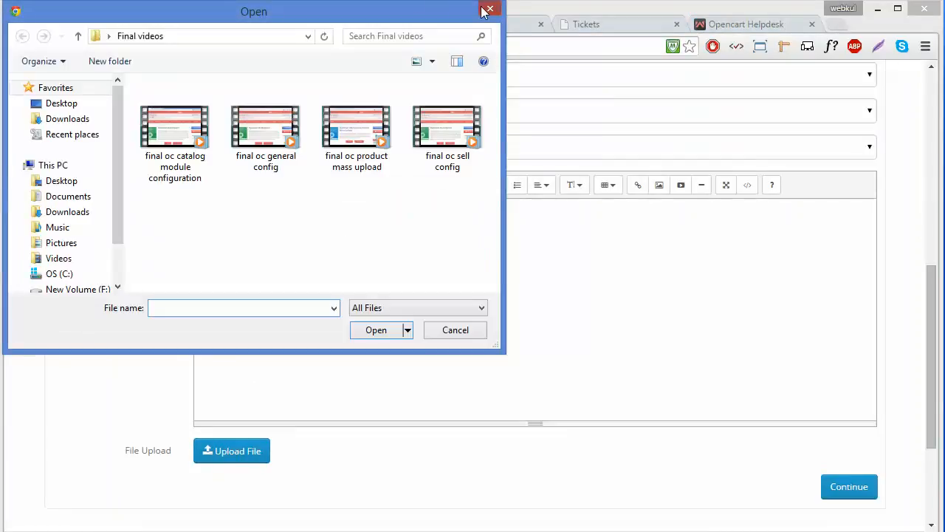
{"action": "left_click", "coordinate": [488, 8]}
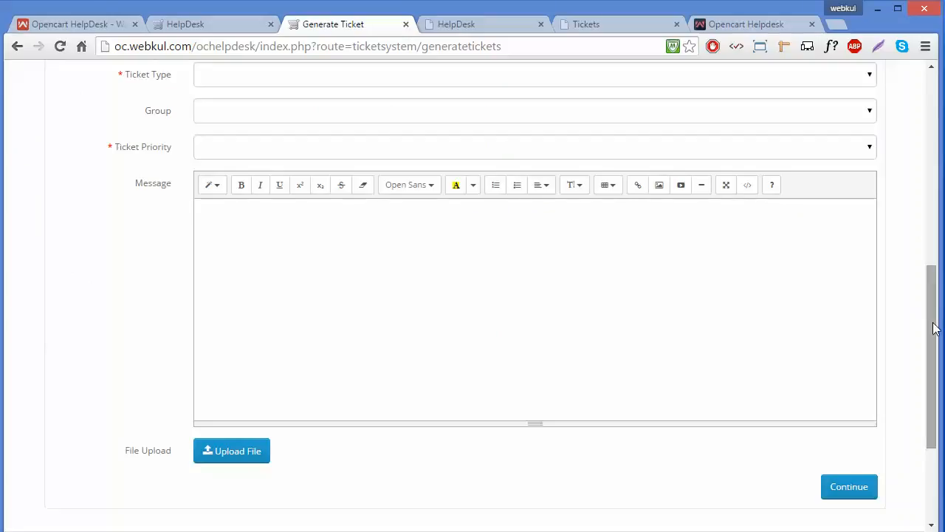
{"action": "left_click_drag", "start_coordinate": [934, 327], "coordinate": [923, 187]}
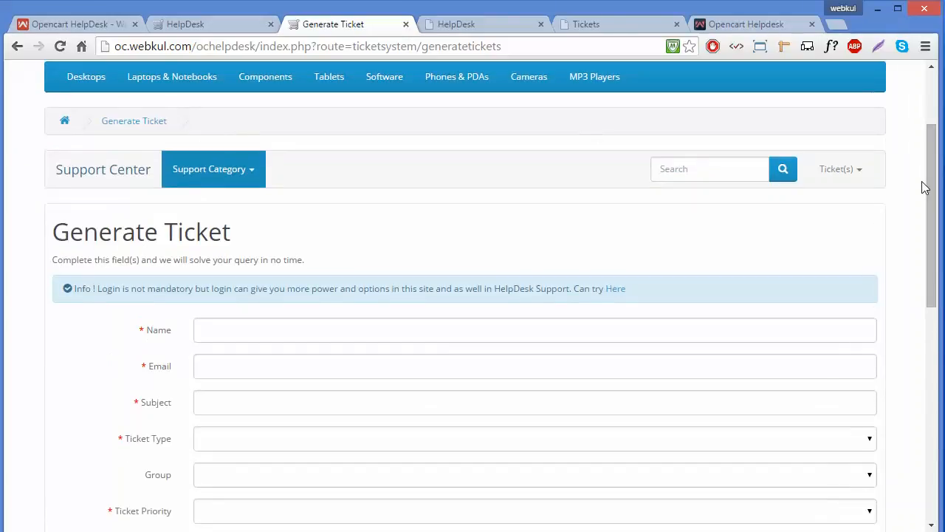
Compare the Required Ticket Fields in the module settings with the mandatory fields on the storefront's Generate Ticket form
{"action": "left_click", "coordinate": [476, 25]}
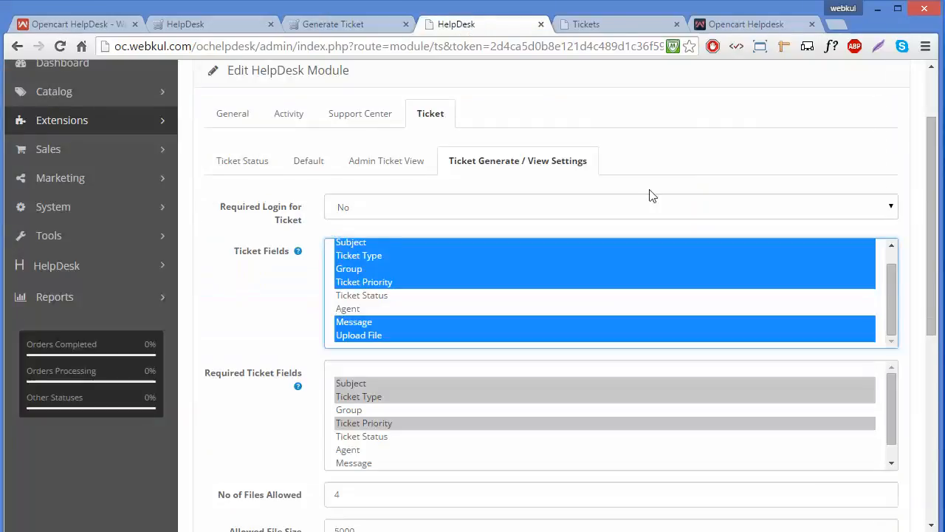
{"action": "scroll", "coordinate": [935, 253], "scroll_direction": "down", "scroll_amount": 2}
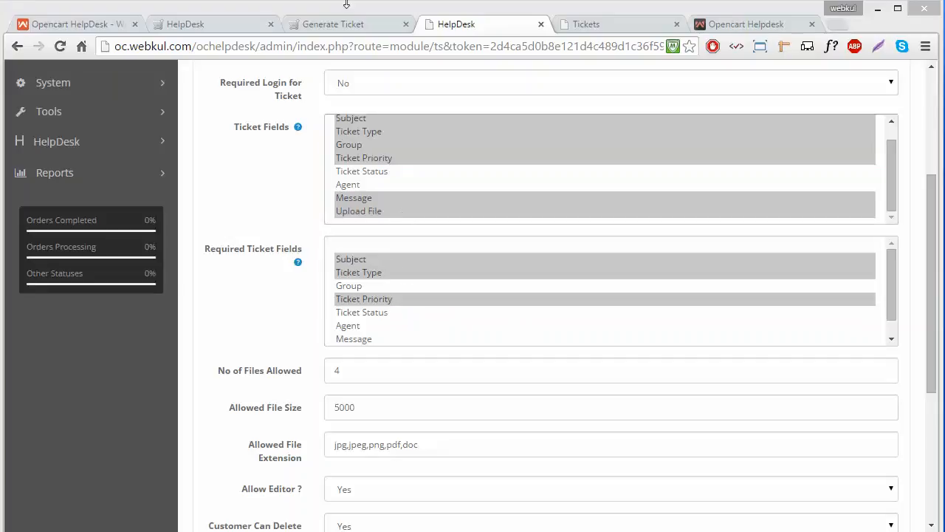
{"action": "left_click", "coordinate": [340, 26]}
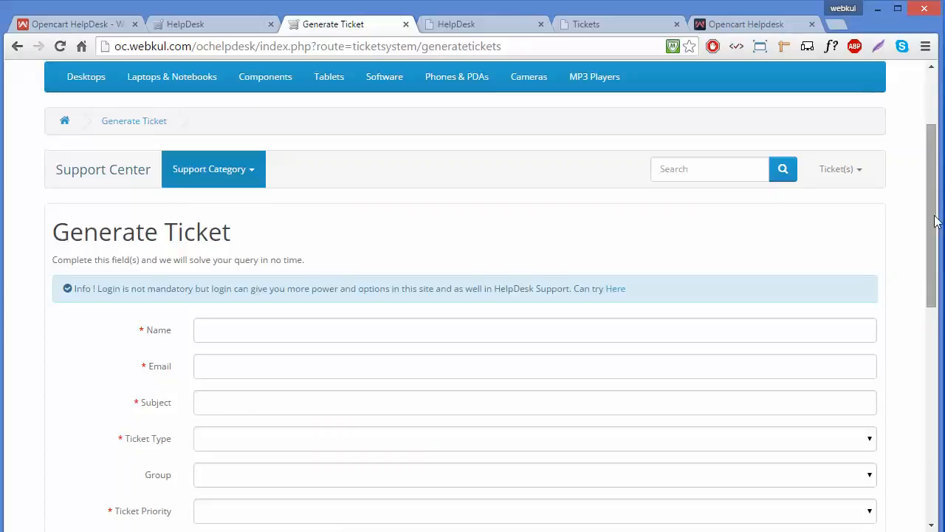
{"action": "left_click_drag", "start_coordinate": [932, 222], "coordinate": [935, 275]}
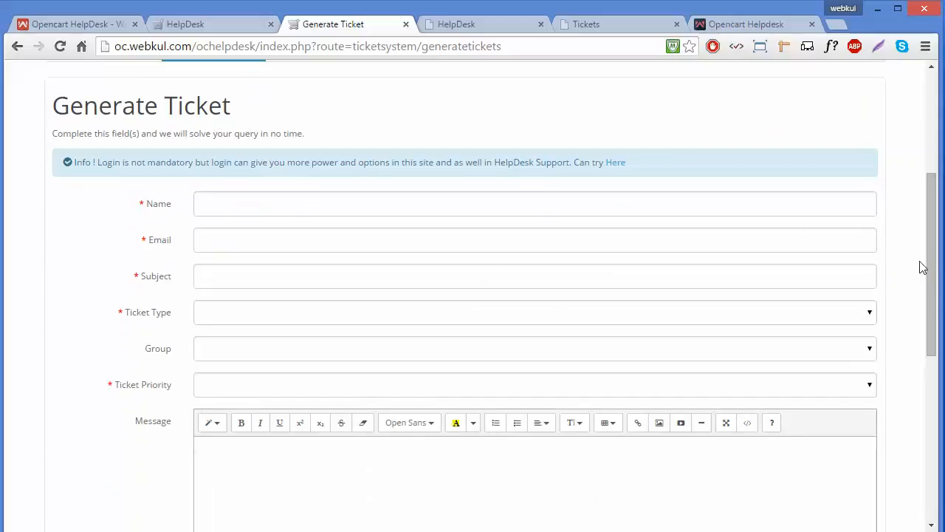
{"action": "left_click_drag", "start_coordinate": [933, 265], "coordinate": [932, 235]}
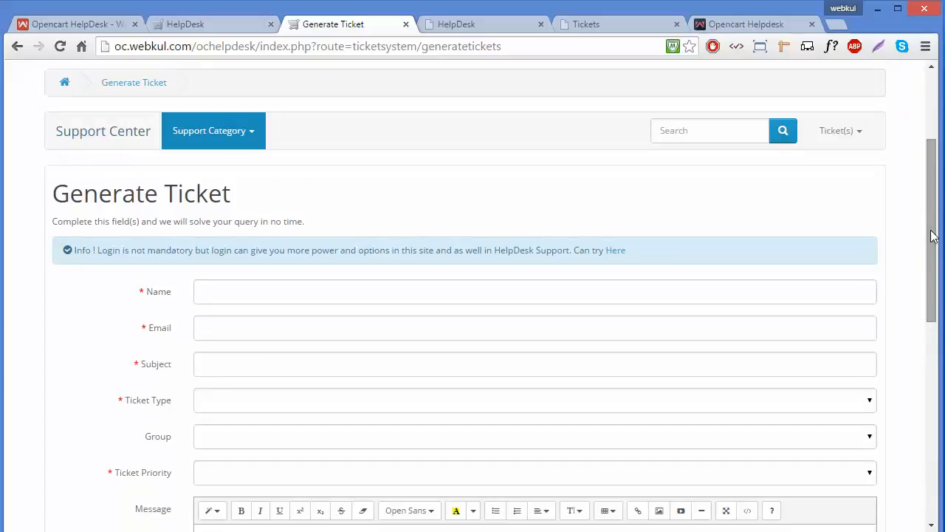
In the module's Ticket Generate / View Settings, set No of Files Allowed to 5 and review Allowed File Size
{"action": "left_click", "coordinate": [475, 26]}
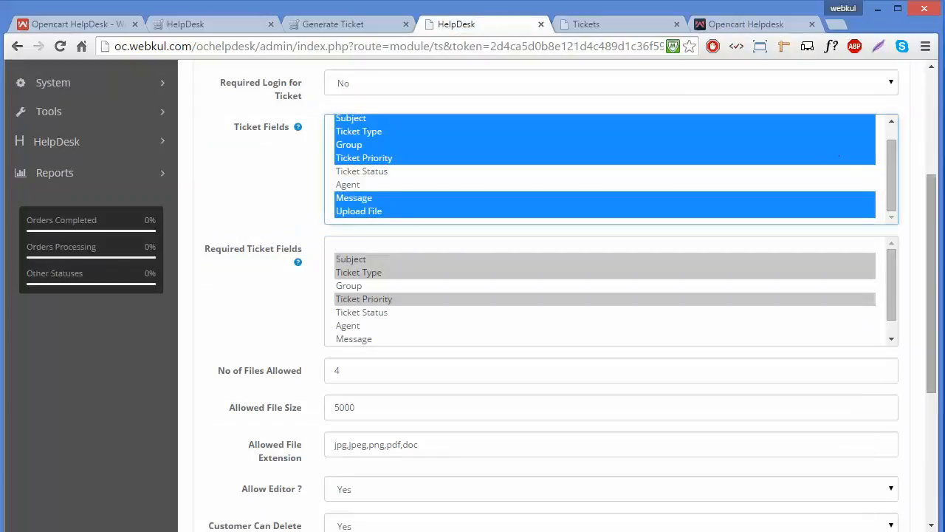
{"action": "scroll", "coordinate": [933, 205], "scroll_direction": "down", "scroll_amount": 1}
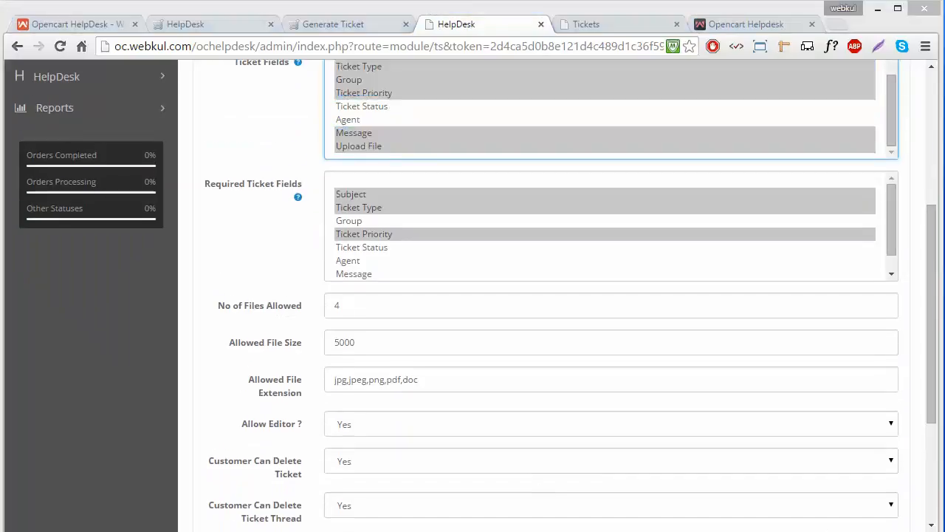
{"action": "scroll", "coordinate": [226, 351], "scroll_direction": "down", "scroll_amount": 1}
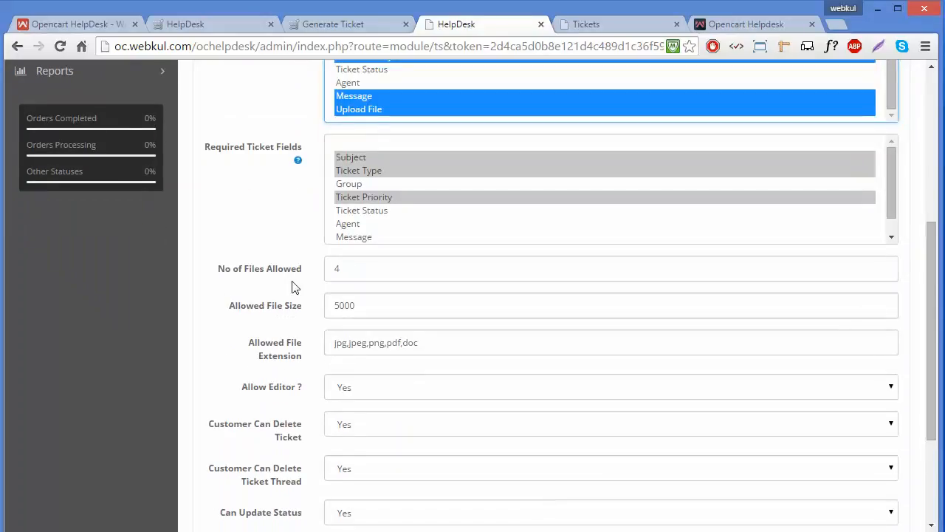
{"action": "left_click", "coordinate": [368, 267]}
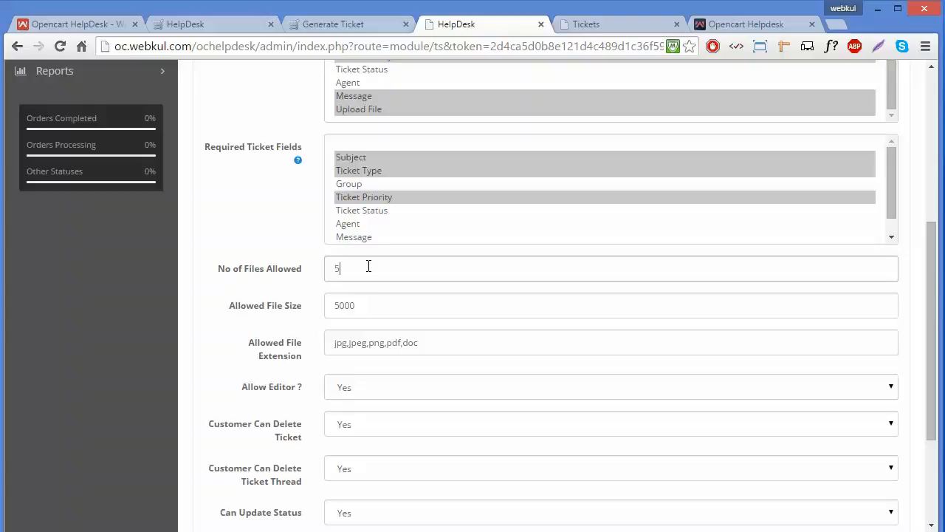
{"action": "left_click", "coordinate": [369, 266]}
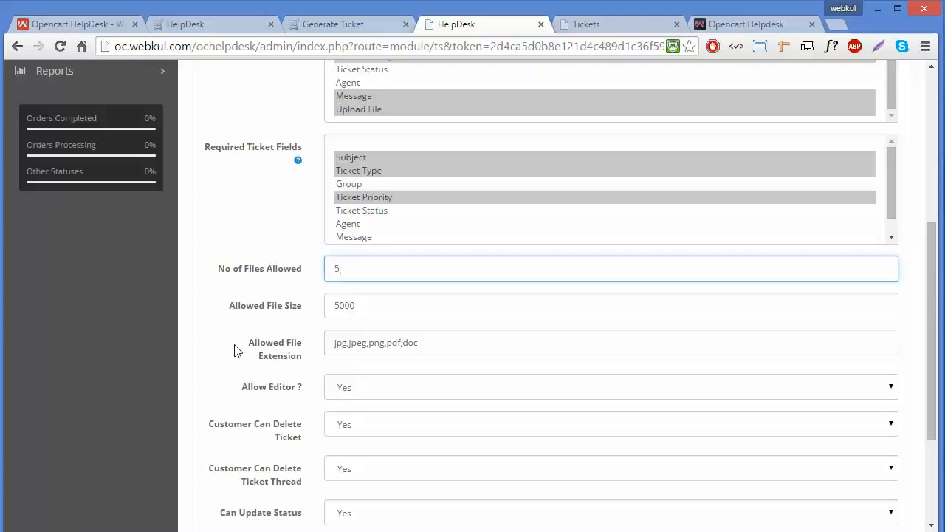
{"action": "left_click", "coordinate": [364, 273]}
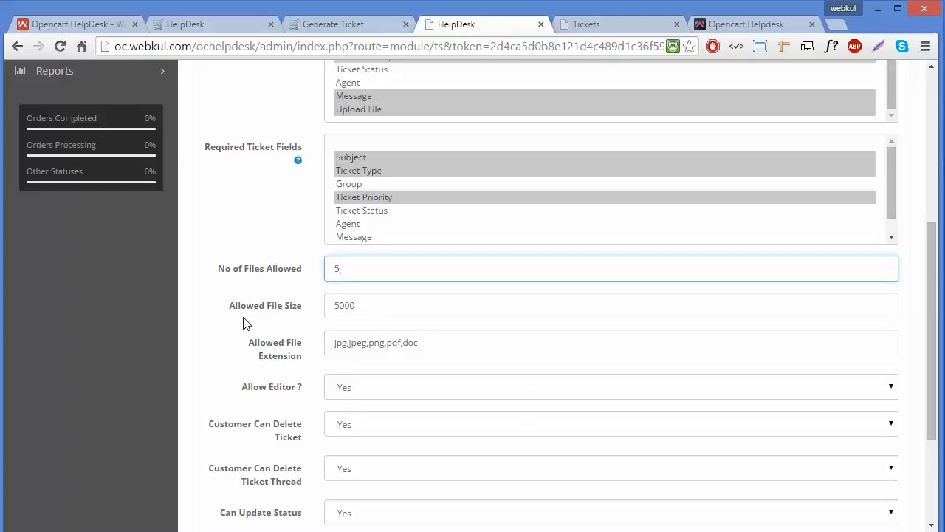
{"action": "double_click", "coordinate": [379, 304]}
{"action": "left_click", "coordinate": [379, 304]}
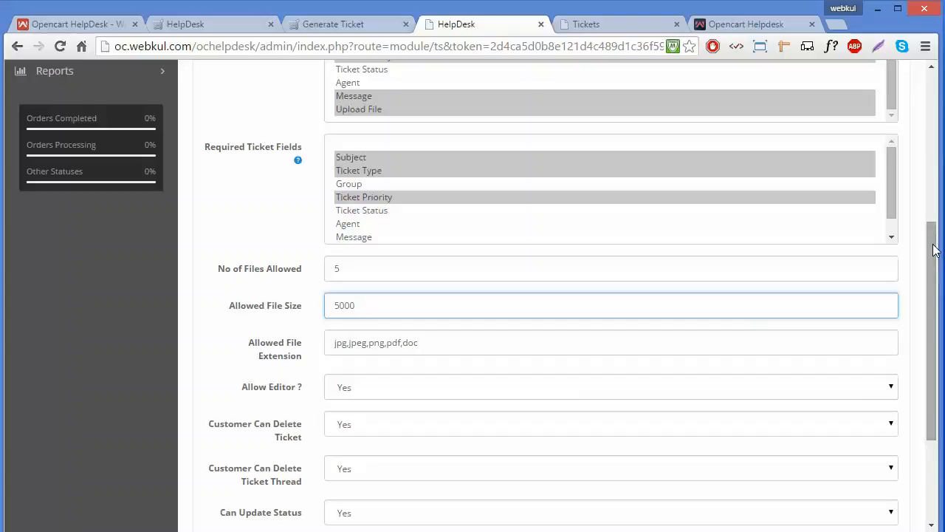
Switch Allow Editor to No and back to Yes, and check the Customer Can Delete Ticket options
{"action": "left_click_drag", "start_coordinate": [932, 249], "coordinate": [933, 277]}
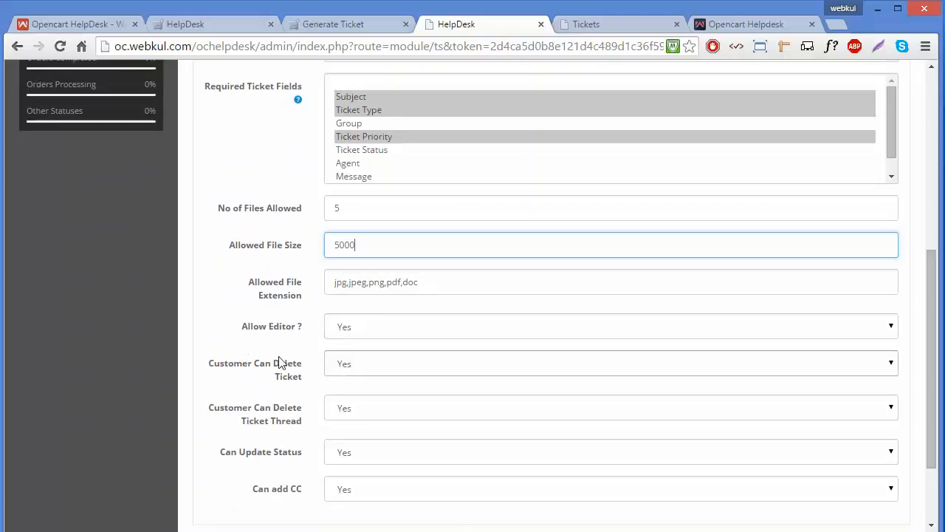
{"action": "left_click", "coordinate": [415, 331]}
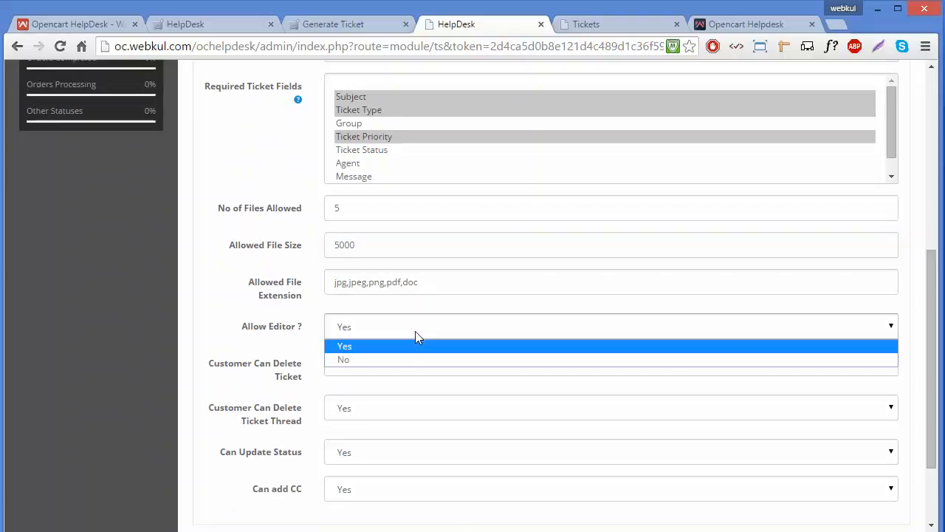
{"action": "left_click", "coordinate": [405, 360]}
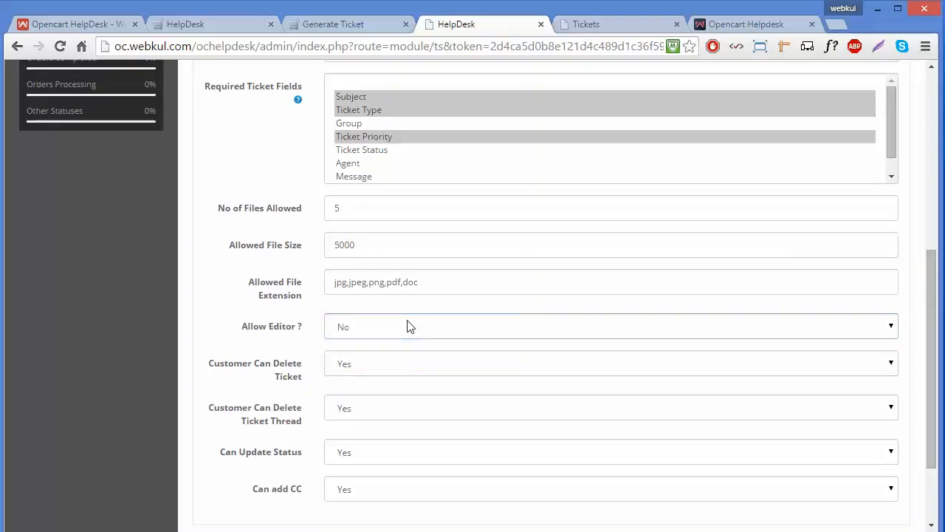
{"action": "left_click", "coordinate": [409, 328]}
{"action": "left_click", "coordinate": [398, 347]}
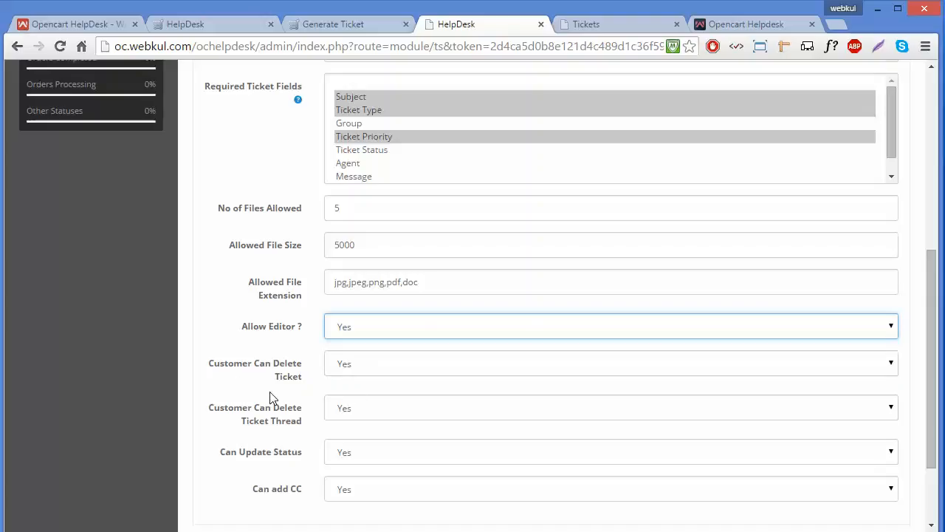
{"action": "left_click", "coordinate": [404, 360]}
{"action": "left_click", "coordinate": [379, 393]}
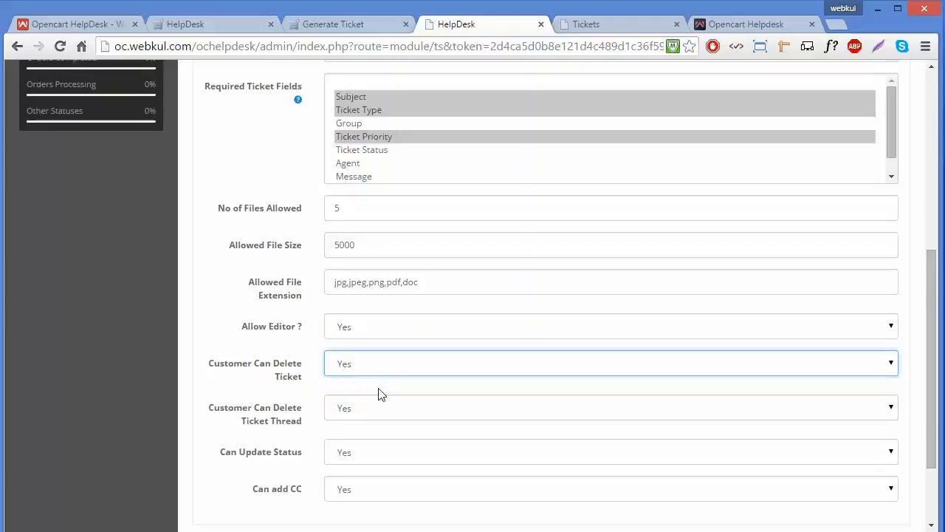
Switch to the storefront and open the HelpDesk customer login form from the Support Center's ticket options
{"action": "left_click", "coordinate": [353, 24]}
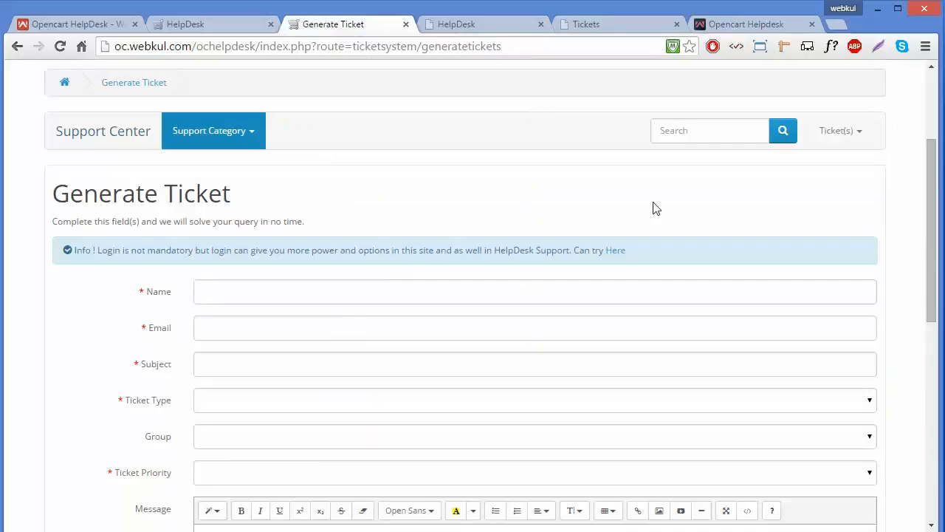
{"action": "left_click", "coordinate": [834, 130]}
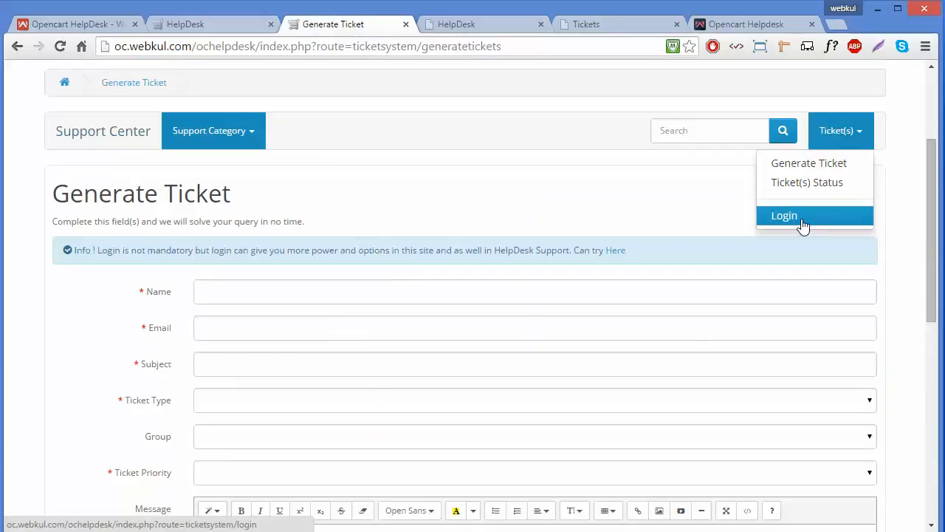
{"action": "left_click", "coordinate": [802, 225]}
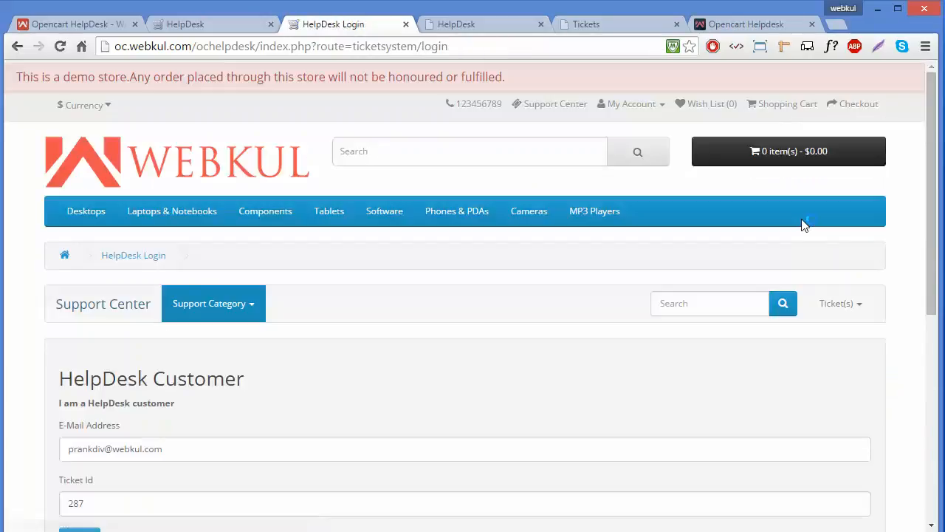
{"action": "left_click_drag", "start_coordinate": [932, 223], "coordinate": [934, 312]}
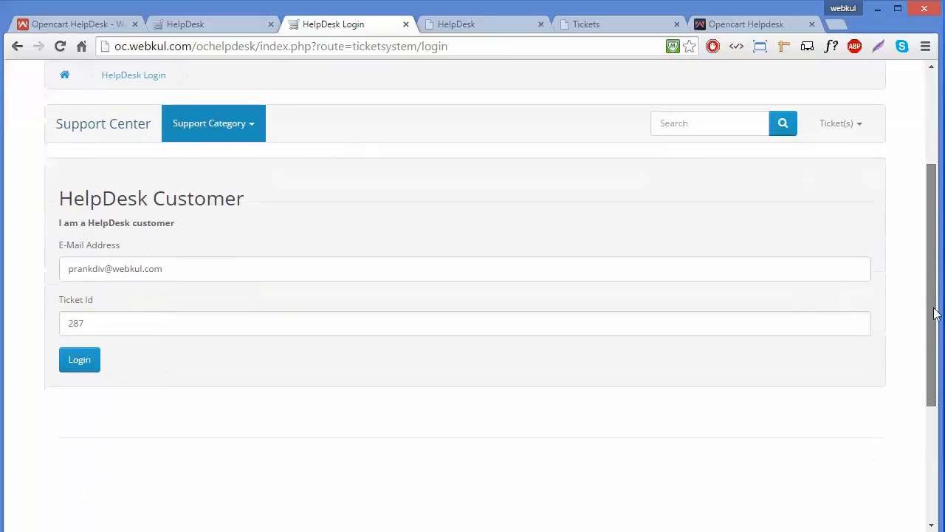
Log in to the HelpDesk with the prefilled customer details and open the "Support For Marketplace Extension" ticket
{"action": "left_click", "coordinate": [81, 361]}
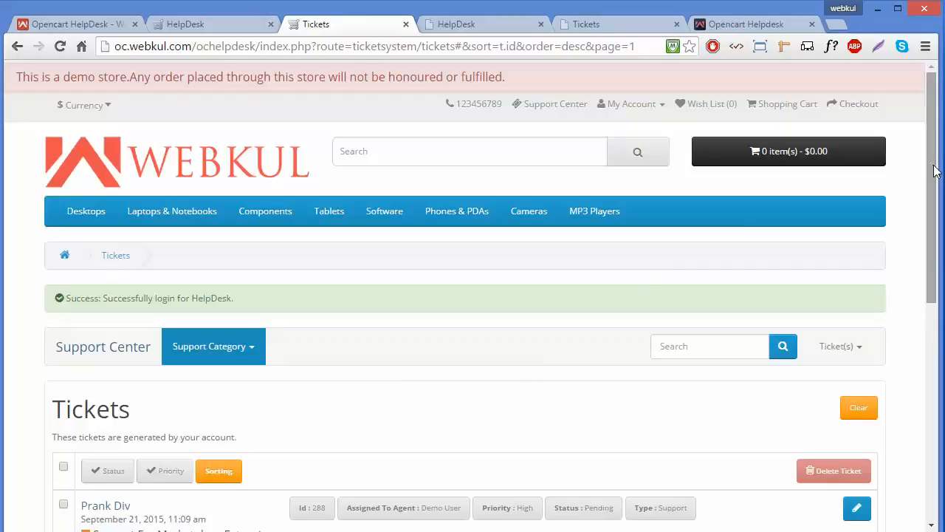
{"action": "left_click_drag", "start_coordinate": [932, 174], "coordinate": [936, 253]}
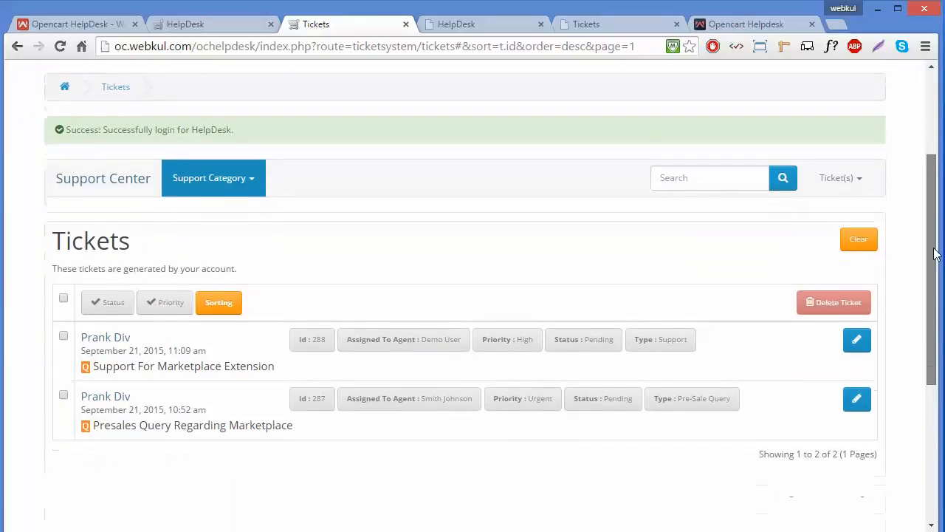
{"action": "left_click", "coordinate": [855, 341]}
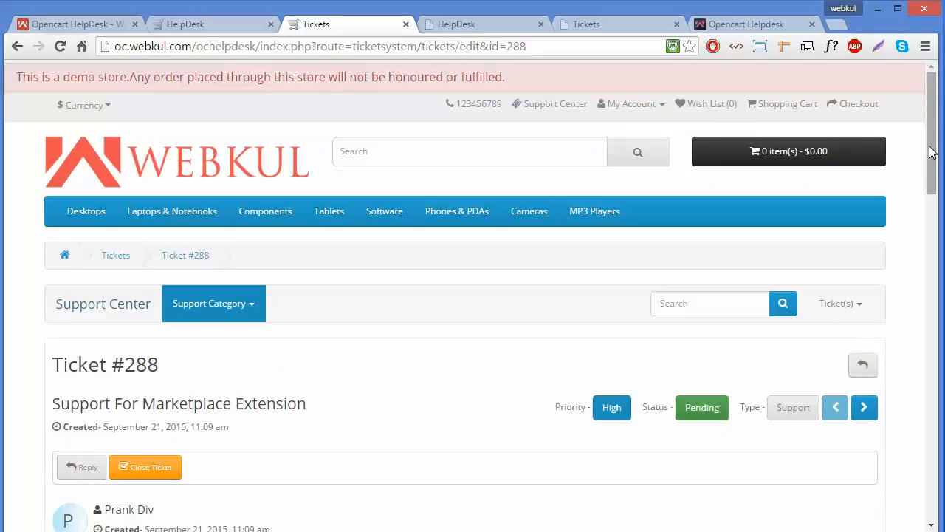
{"action": "left_click_drag", "start_coordinate": [933, 145], "coordinate": [934, 199]}
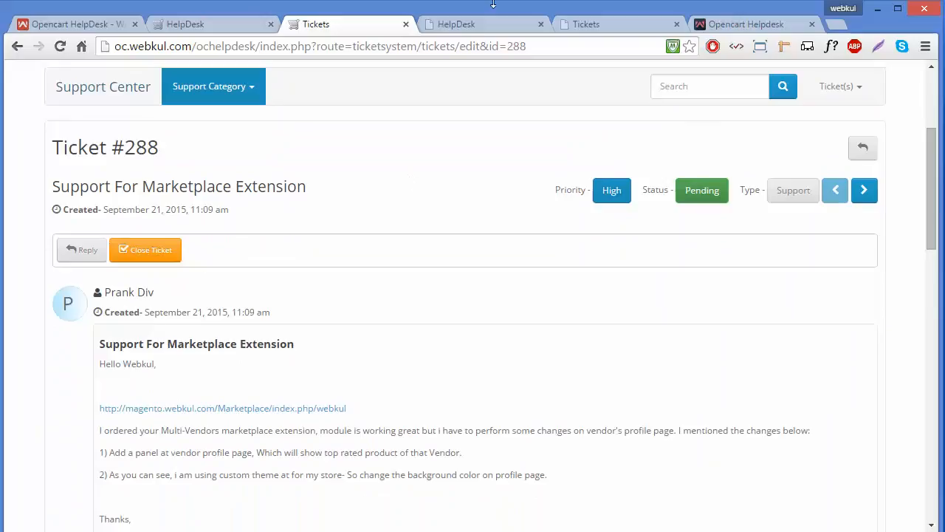
Check the Customer Can Delete Ticket Thread option in the module settings, and look through the storefront ticket's thread for deletable replies
{"action": "left_click", "coordinate": [477, 23]}
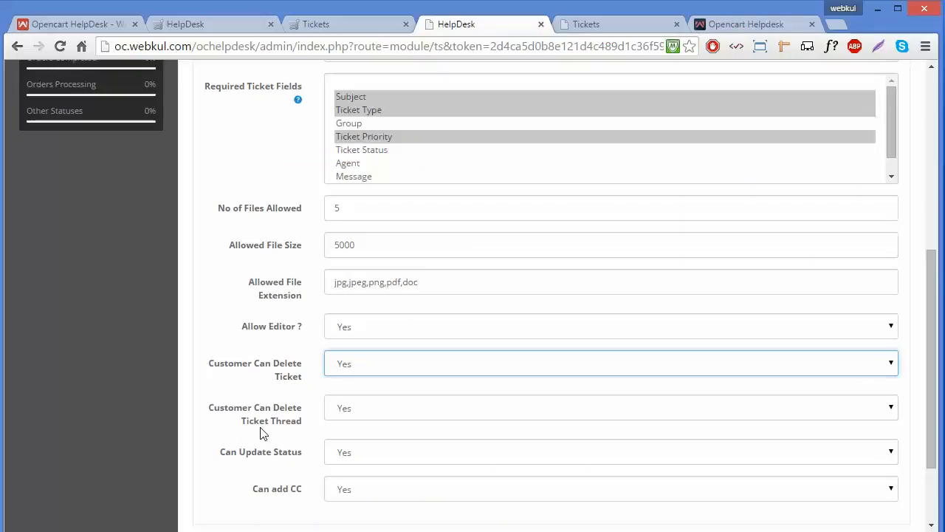
{"action": "left_click", "coordinate": [364, 17]}
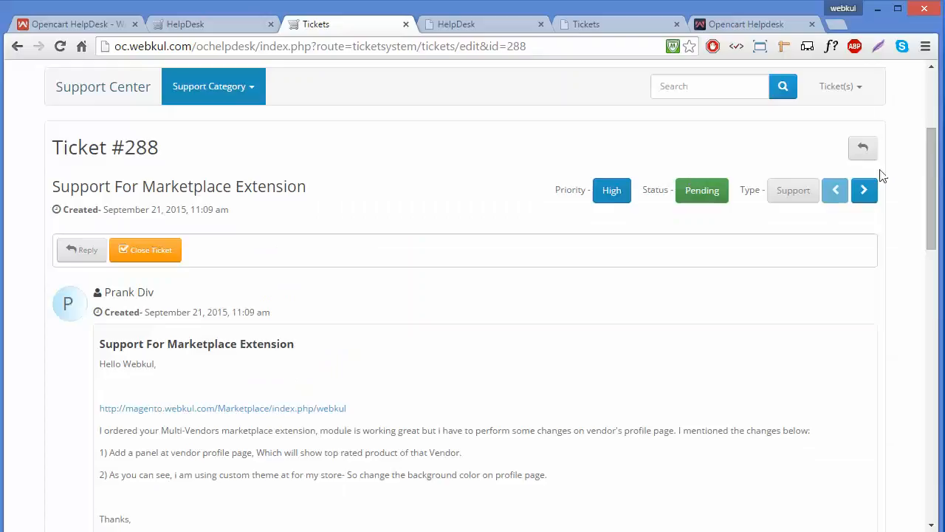
{"action": "scroll", "coordinate": [932, 226], "scroll_direction": "down", "scroll_amount": 2}
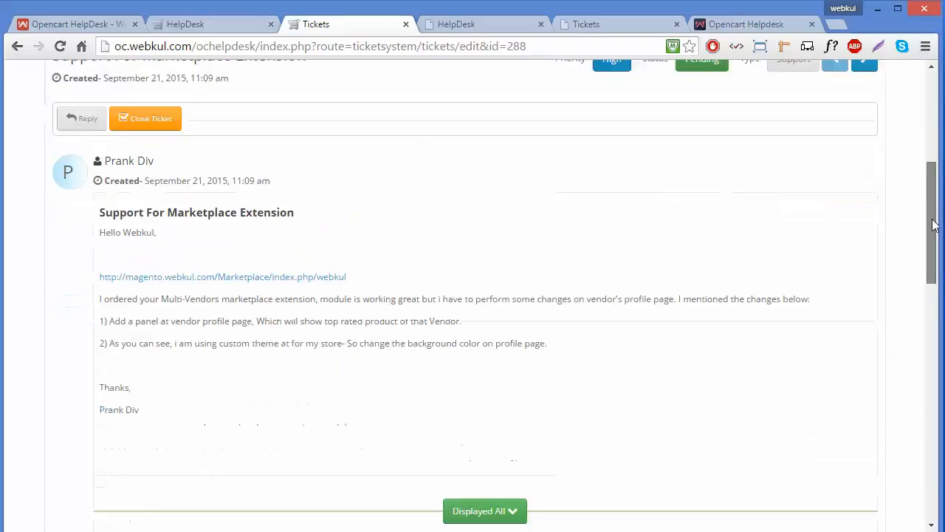
{"action": "left_click_drag", "start_coordinate": [932, 226], "coordinate": [936, 299]}
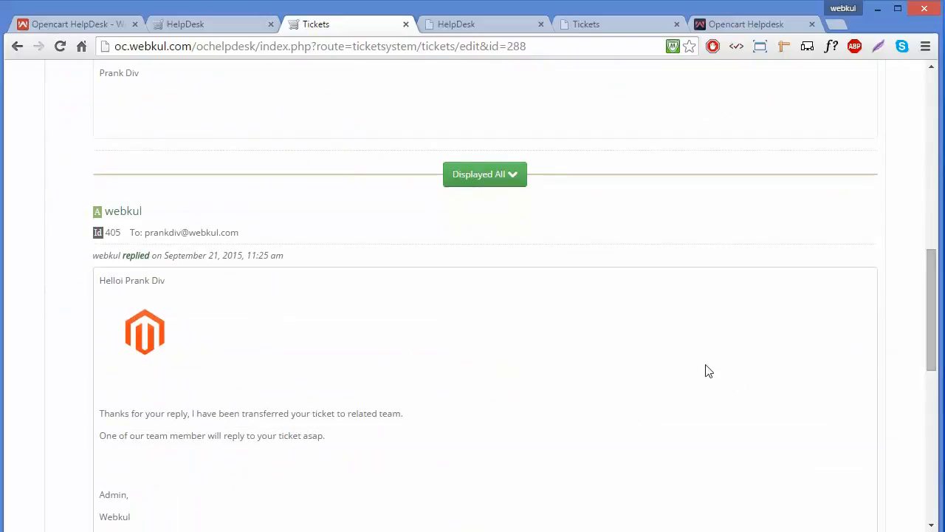
{"action": "mouse_move", "coordinate": [934, 293]}
{"action": "left_mouse_down"}
{"action": "mouse_move", "coordinate": [943, 381]}
{"action": "mouse_move", "coordinate": [929, 257]}
{"action": "mouse_move", "coordinate": [930, 284]}
{"action": "left_mouse_up"}
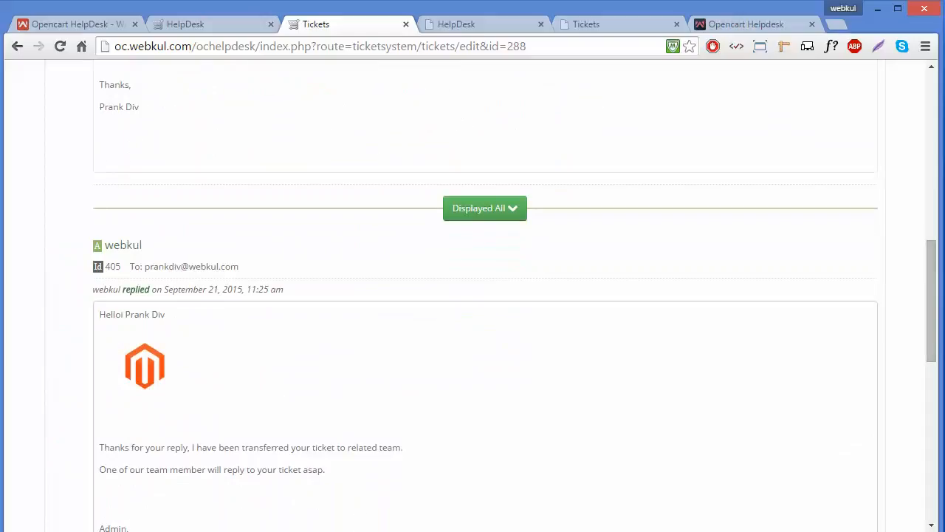
{"action": "scroll", "coordinate": [781, 272], "scroll_direction": "up", "scroll_amount": 4}
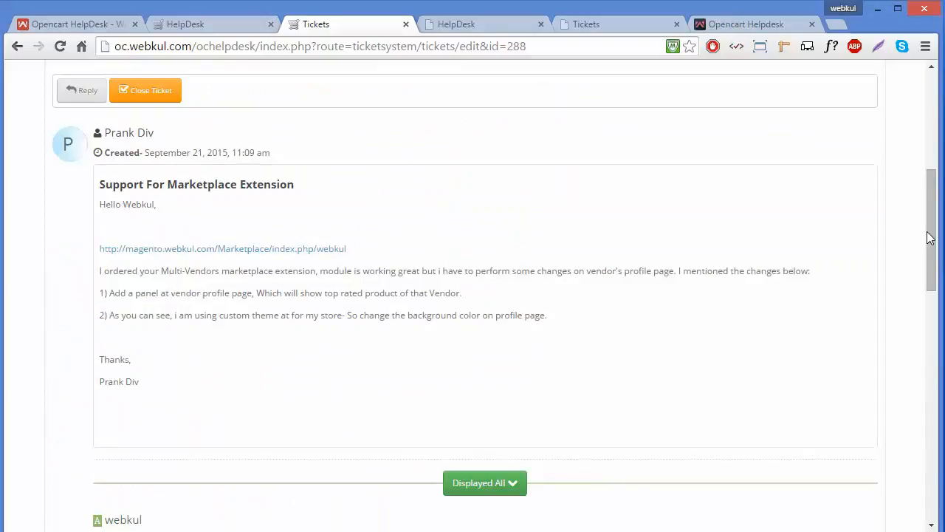
Open the "Presales Query Regarding Marketplace" ticket from the ticket list and delete the customer's reply "hello when will you reply to my ticket"
{"action": "left_click", "coordinate": [18, 46]}
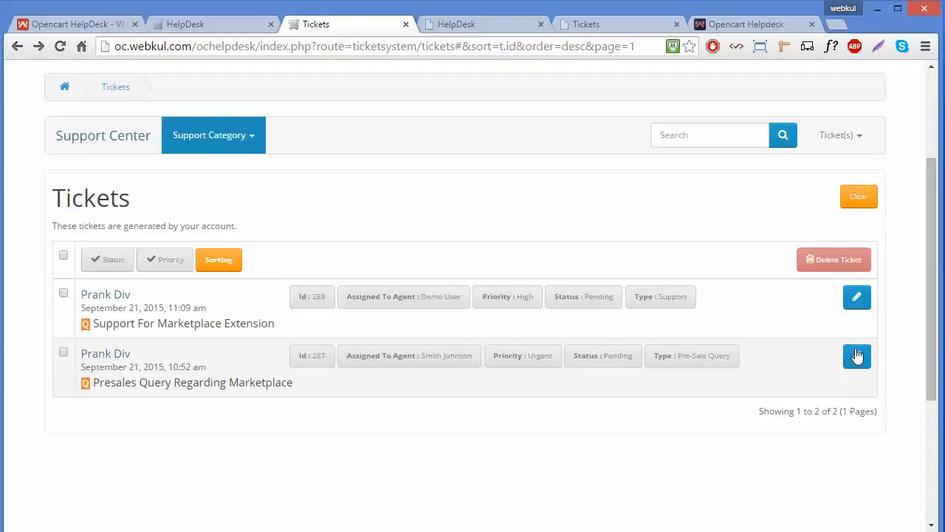
{"action": "left_click", "coordinate": [856, 356]}
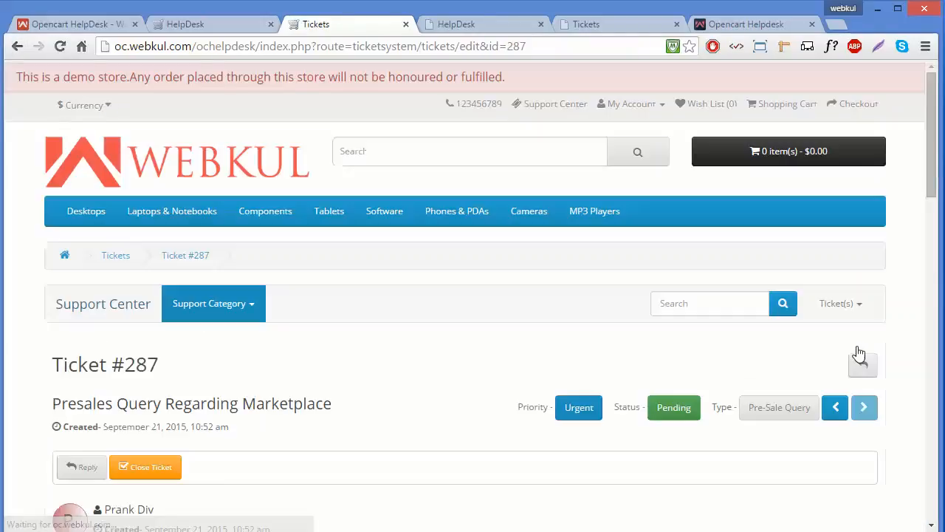
{"action": "left_click_drag", "start_coordinate": [932, 141], "coordinate": [932, 363]}
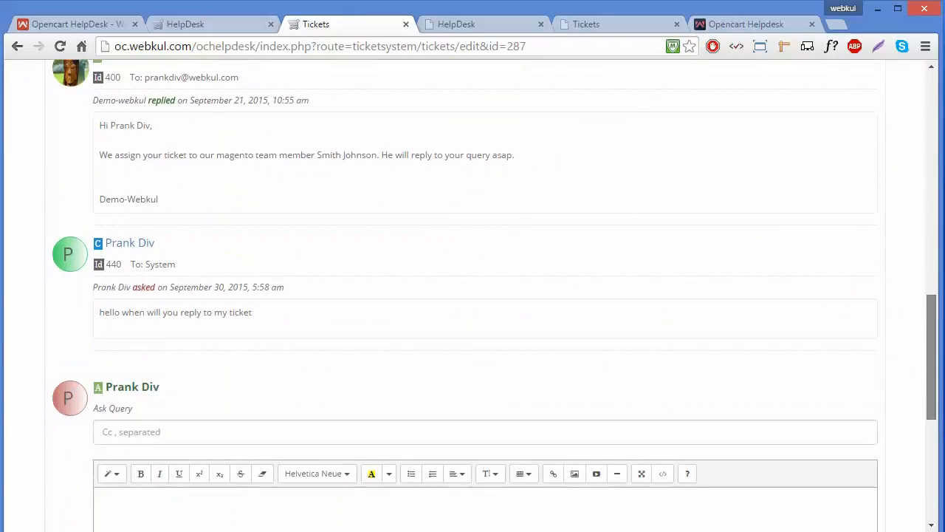
{"action": "mouse_move", "coordinate": [776, 314]}
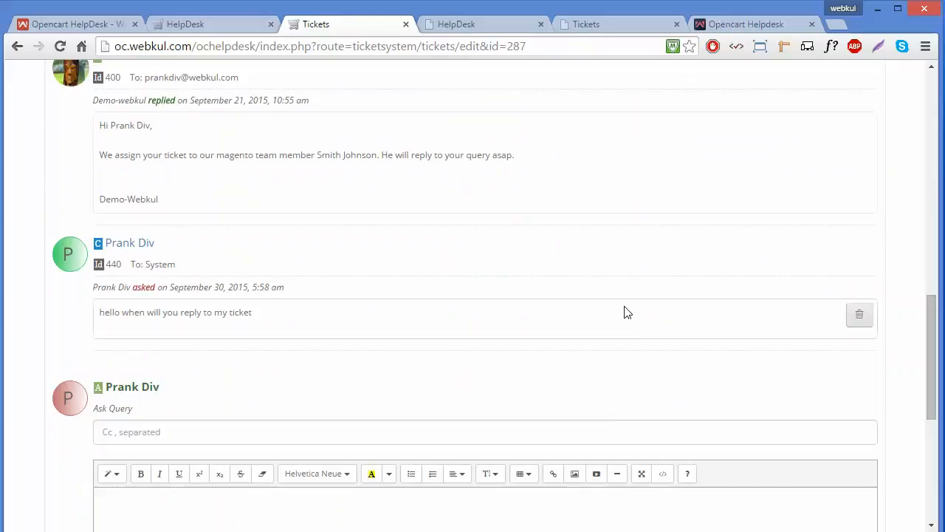
{"action": "left_click", "coordinate": [859, 319]}
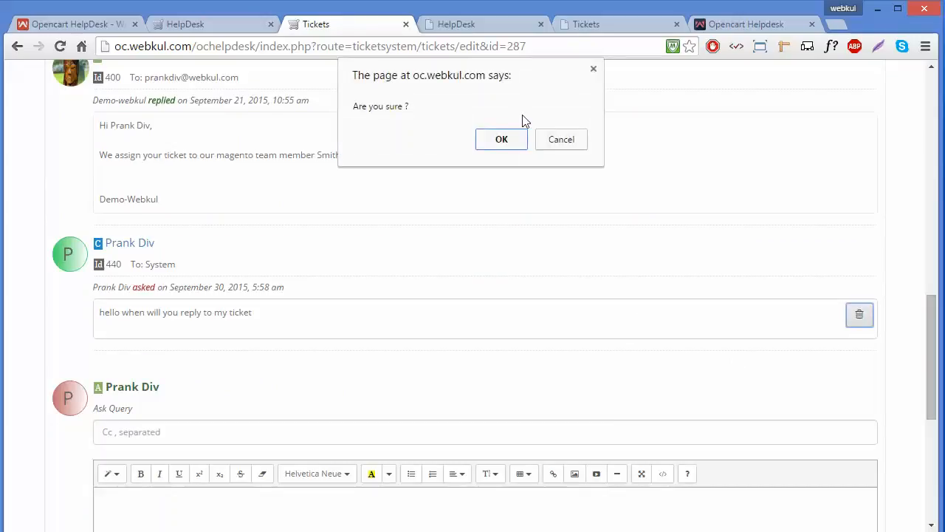
{"action": "left_click", "coordinate": [516, 141]}
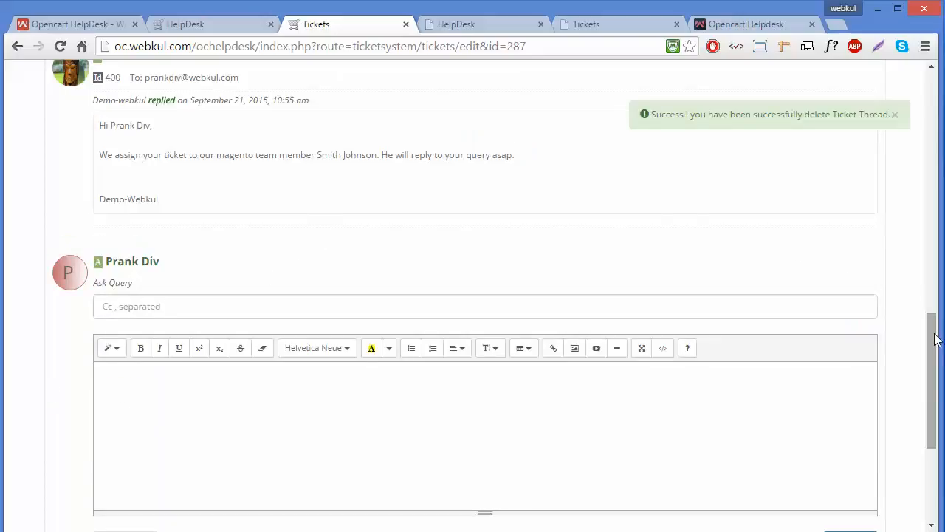
Review the customer delete and status update permissions in the module settings, and compare them with the storefront ticket's status and close options
{"action": "left_click_drag", "start_coordinate": [935, 339], "coordinate": [903, 204]}
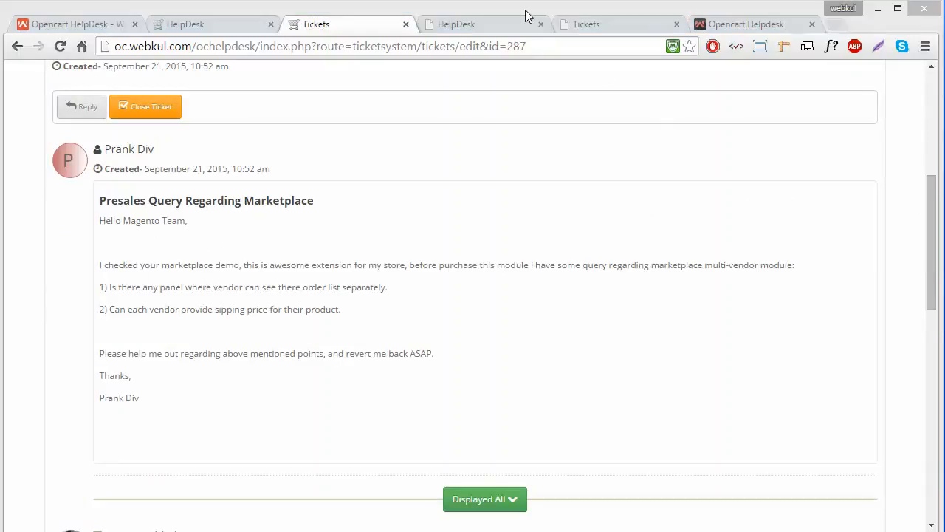
{"action": "left_click", "coordinate": [511, 22]}
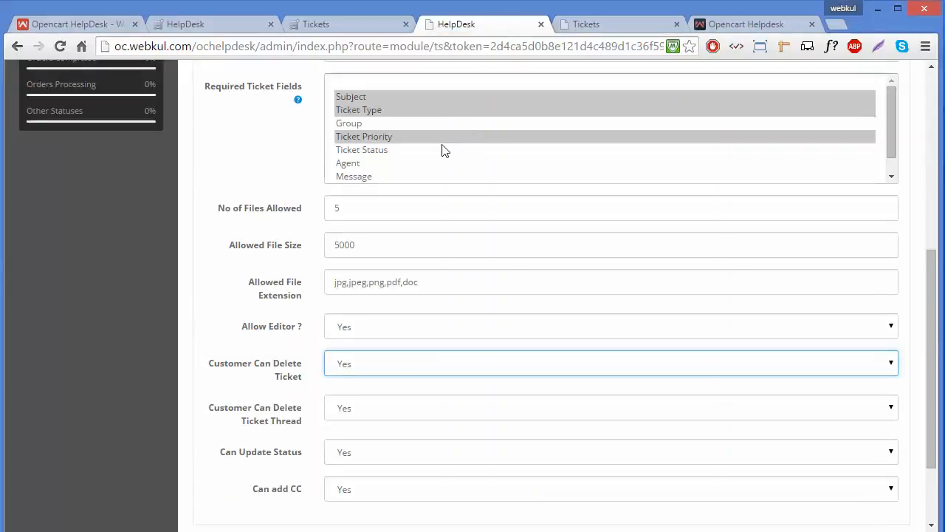
{"action": "left_click", "coordinate": [552, 365]}
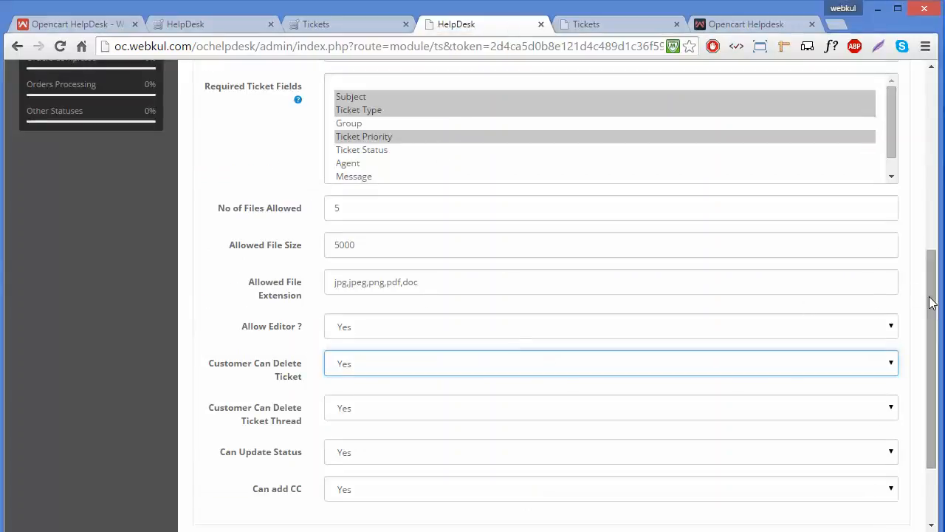
{"action": "left_click_drag", "start_coordinate": [931, 302], "coordinate": [935, 327]}
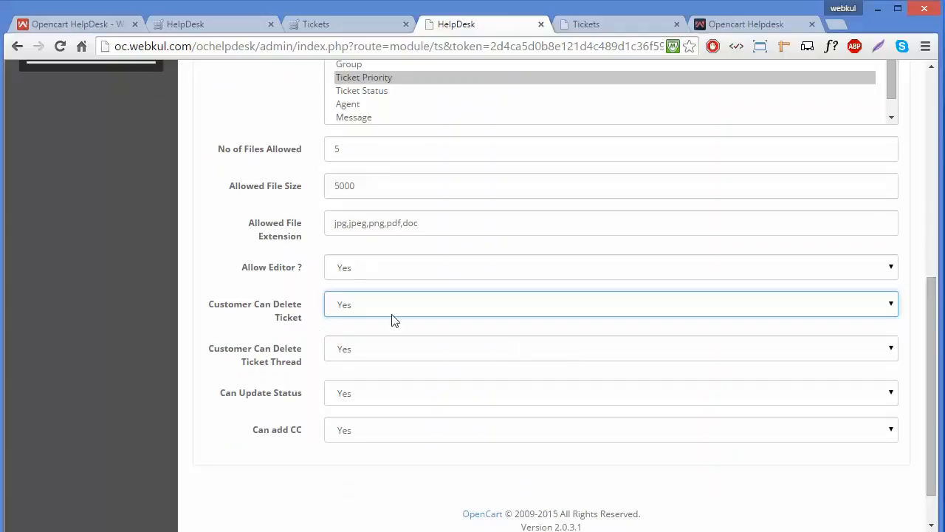
{"action": "left_click", "coordinate": [392, 319]}
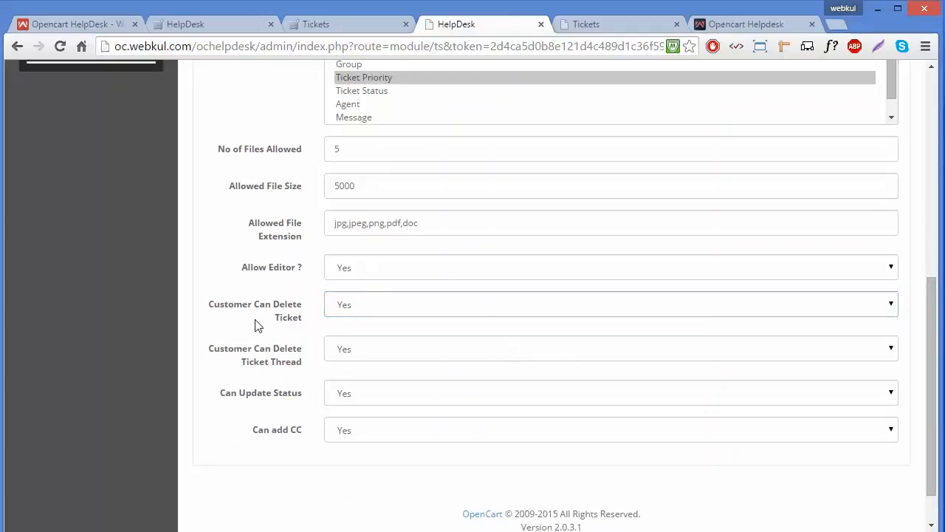
{"action": "left_click", "coordinate": [273, 363]}
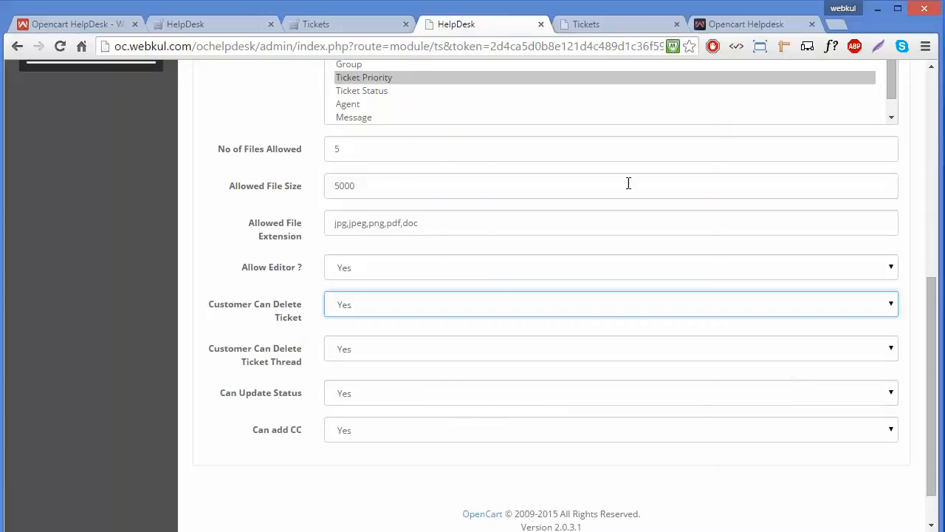
{"action": "left_click", "coordinate": [332, 21]}
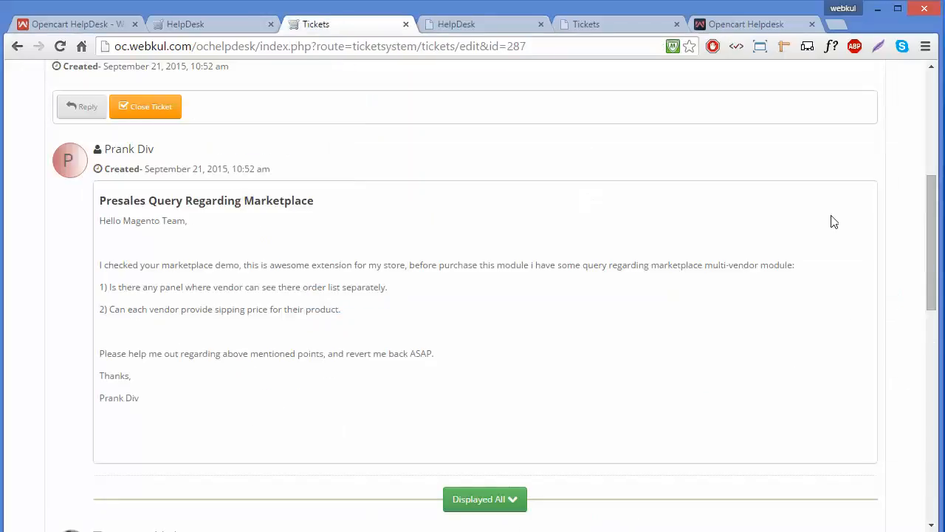
{"action": "left_click_drag", "start_coordinate": [932, 244], "coordinate": [922, 190]}
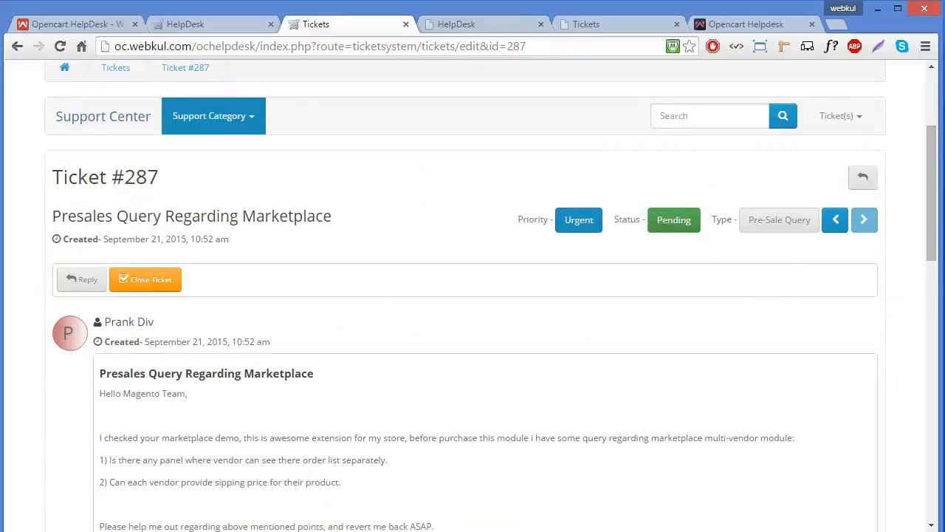
{"action": "scroll", "coordinate": [453, 123], "scroll_direction": "down", "scroll_amount": 1}
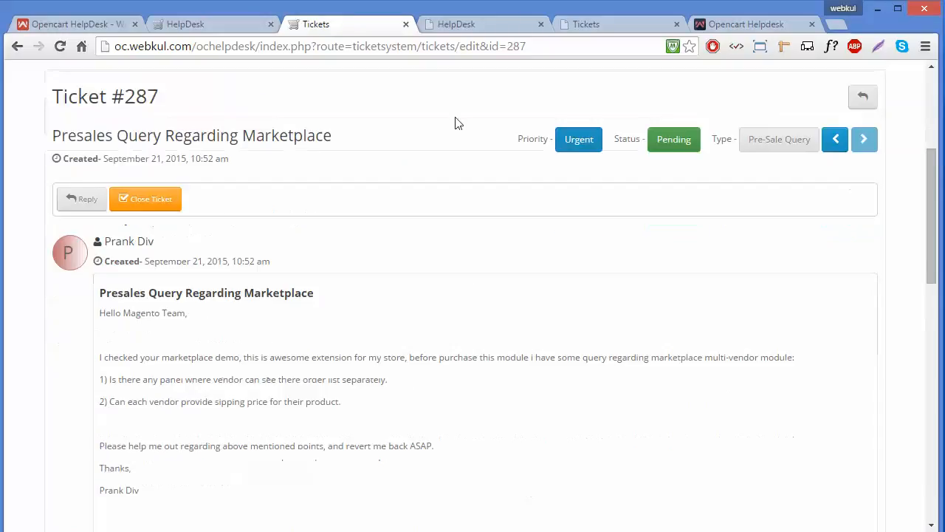
Check the Can add CC option in the module settings and find the Cc field in the storefront ticket's reply form
{"action": "left_click", "coordinate": [465, 31]}
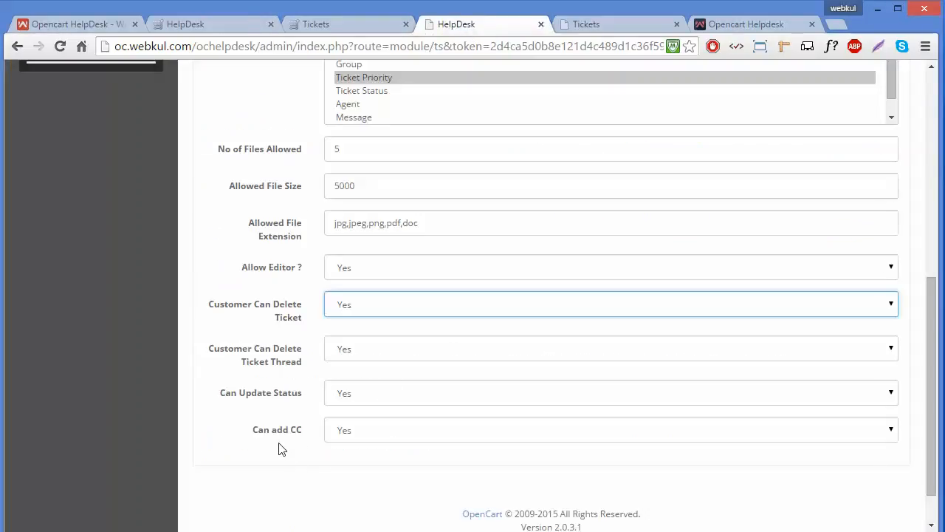
{"action": "left_click", "coordinate": [367, 29]}
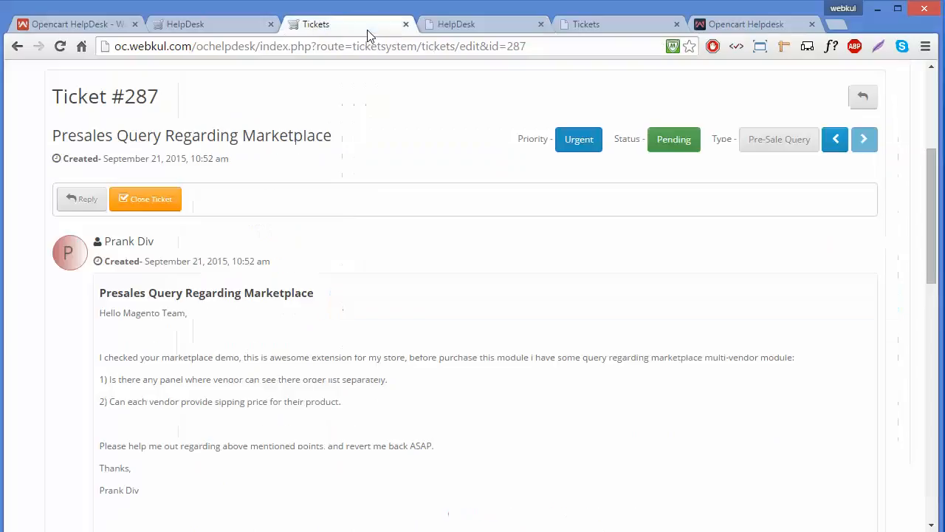
{"action": "scroll", "coordinate": [538, 332], "scroll_direction": "down", "scroll_amount": 8}
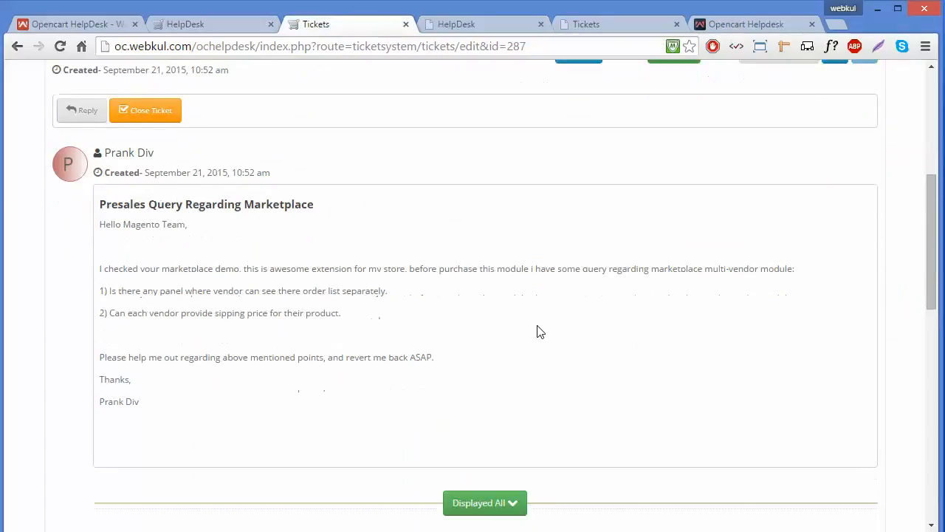
{"action": "scroll", "coordinate": [537, 331], "scroll_direction": "down", "scroll_amount": 3}
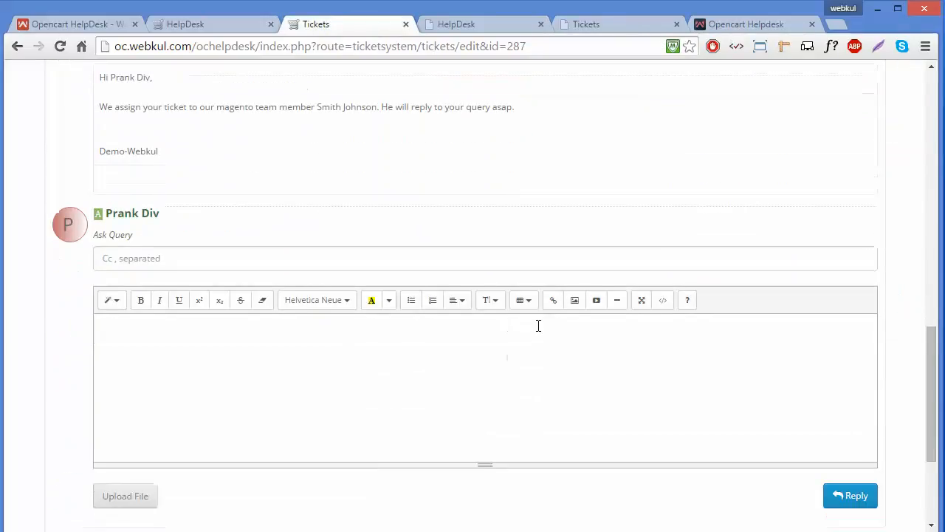
Try out the Cc field in the ticket's reply form with a few characters and clear it again
{"action": "left_click", "coordinate": [118, 260]}
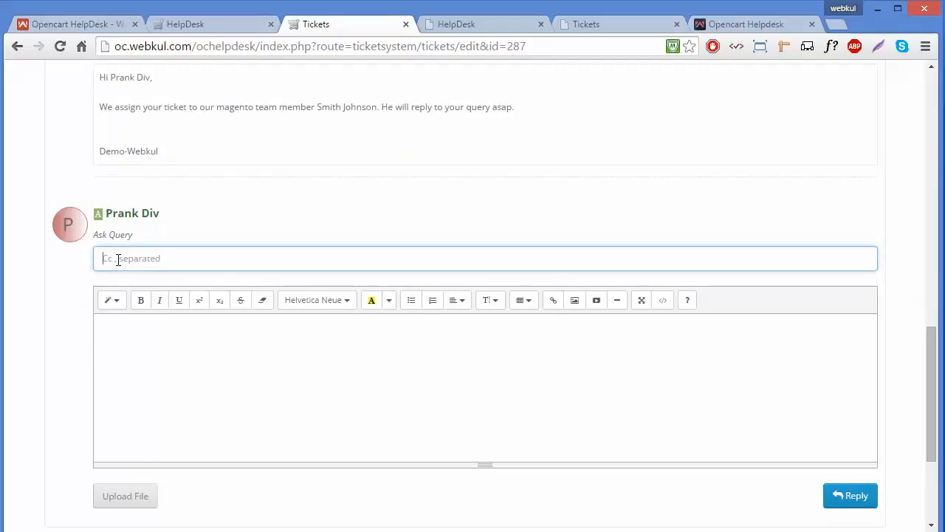
{"action": "type", "text": "we"}
{"action": "key", "text": "BackSpace"}
{"action": "key", "text": "BackSpace"}
{"action": "key", "text": "BackSpace"}
{"action": "key", "text": "BackSpace"}
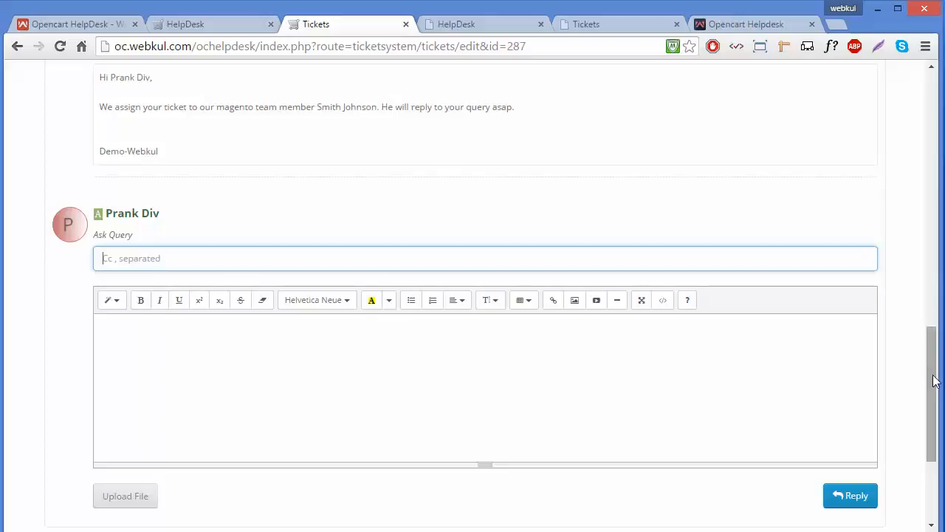
Return to the module settings and review all the Ticket Generate / View Settings options
{"action": "left_click_drag", "start_coordinate": [934, 382], "coordinate": [928, 246]}
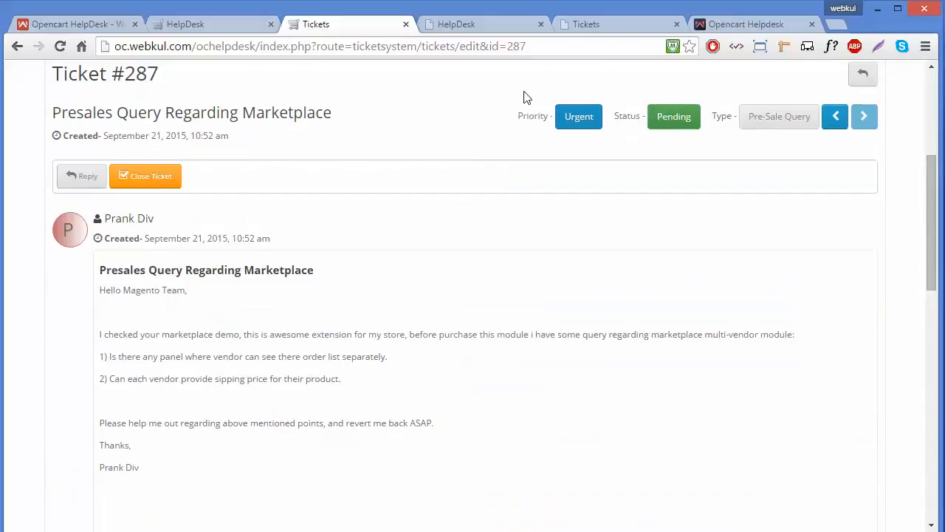
{"action": "left_click", "coordinate": [475, 23]}
{"action": "scroll", "coordinate": [665, 222], "scroll_direction": "up", "scroll_amount": 10}
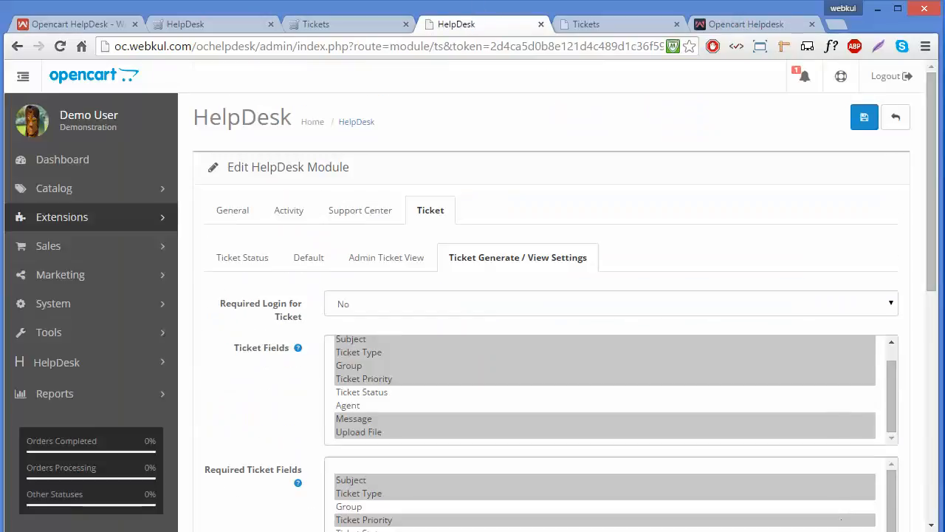
{"action": "scroll", "coordinate": [395, 442], "scroll_direction": "down", "scroll_amount": 10}
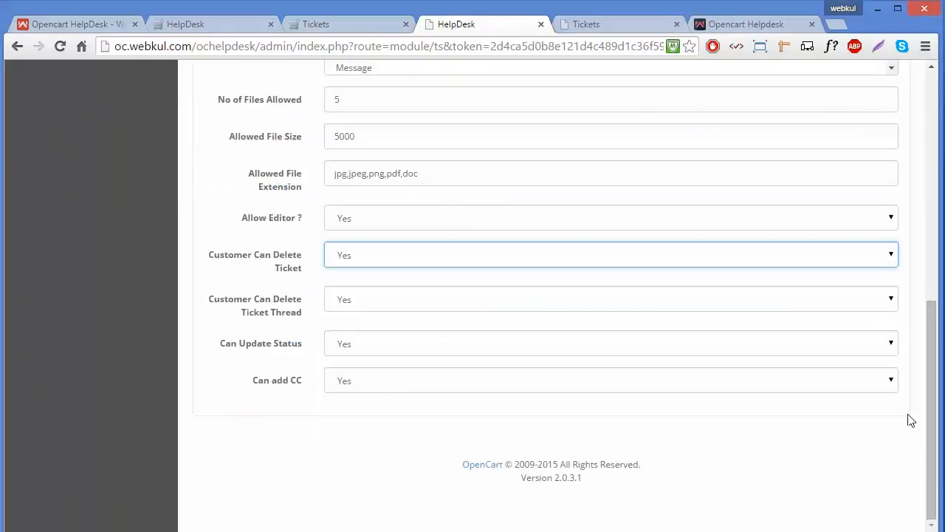
{"action": "scroll", "coordinate": [932, 382], "scroll_direction": "up", "scroll_amount": 1}
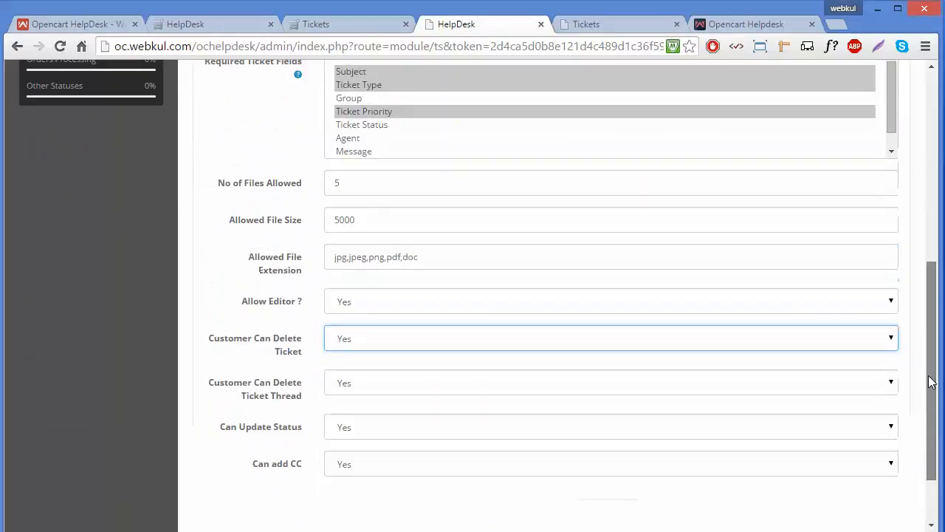
{"action": "left_click_drag", "start_coordinate": [932, 383], "coordinate": [925, 193]}
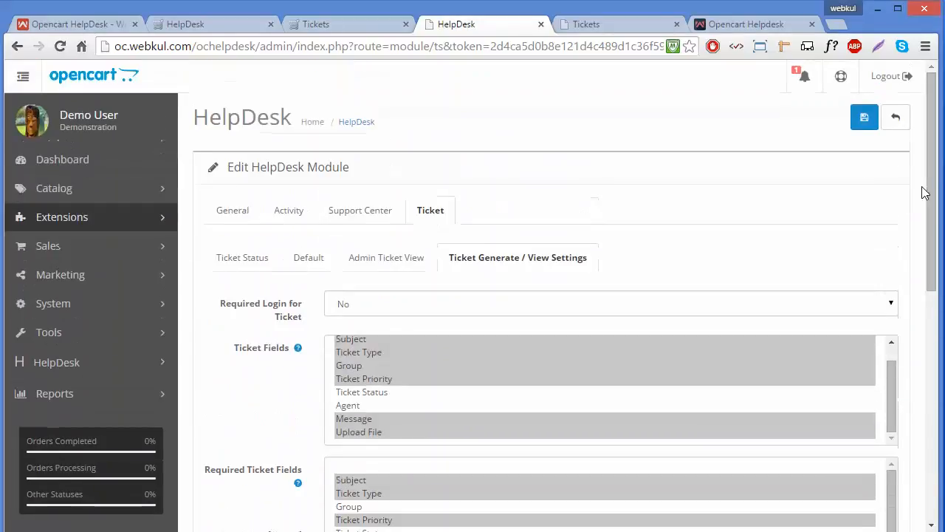